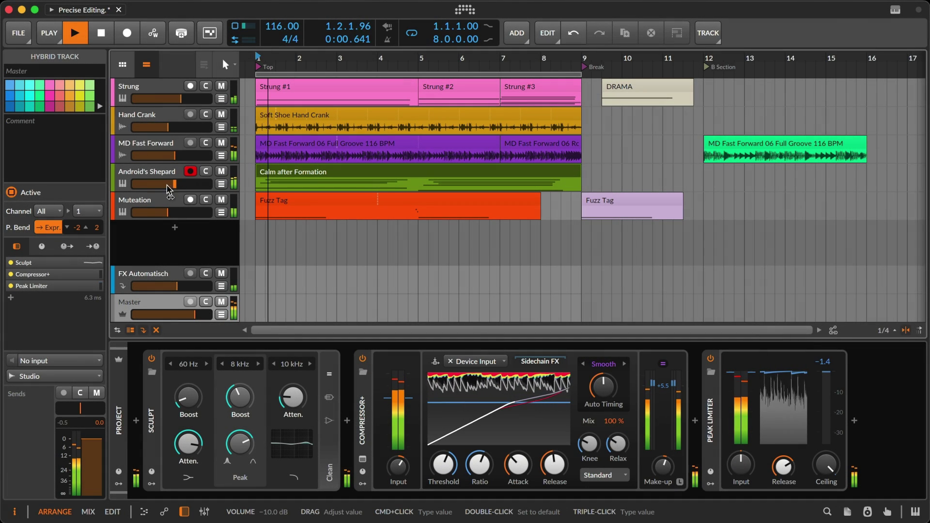
# Step: Open the Calm after Formation clip on Android's Shepard, select its F2 and C2 notes, and return to the arrangement
pyautogui.click(143, 176)
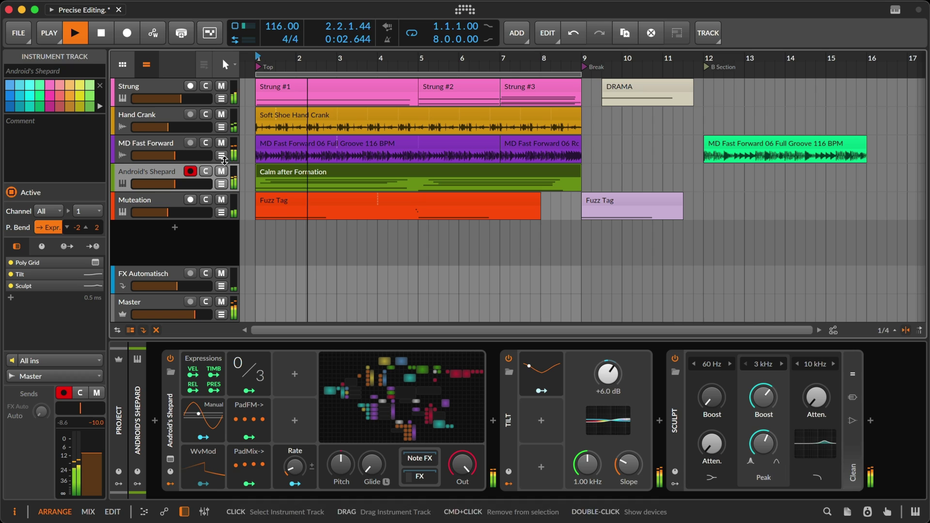
pyautogui.doubleClick(281, 179)
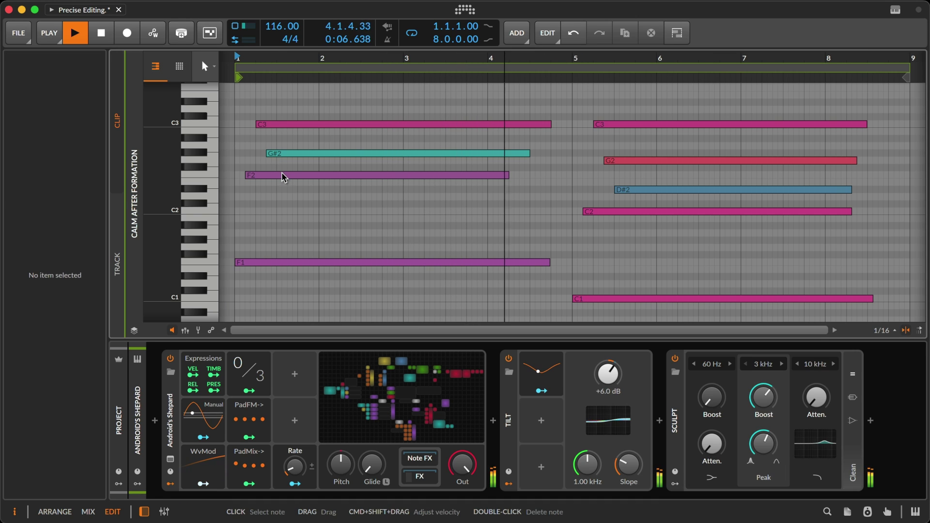
pyautogui.click(283, 175)
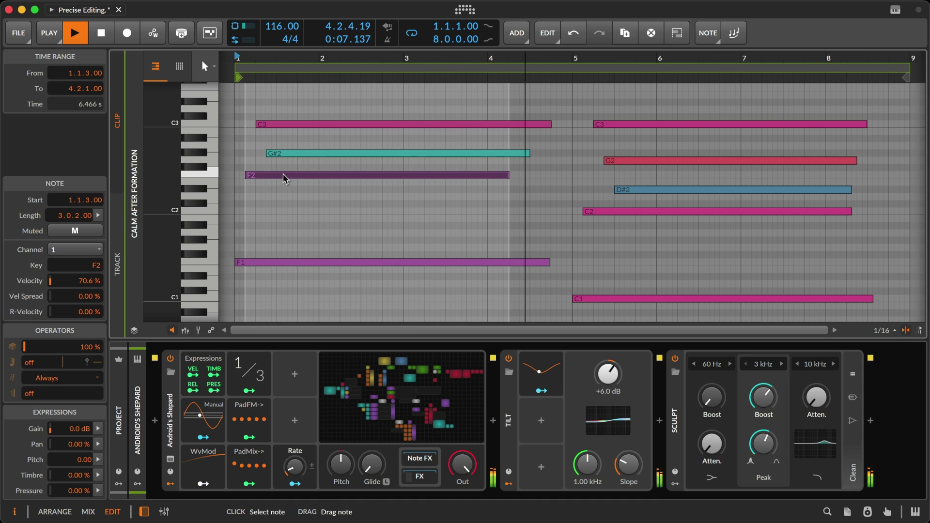
pyautogui.keyDown('super'); pyautogui.click(661, 213); pyautogui.keyUp('super')
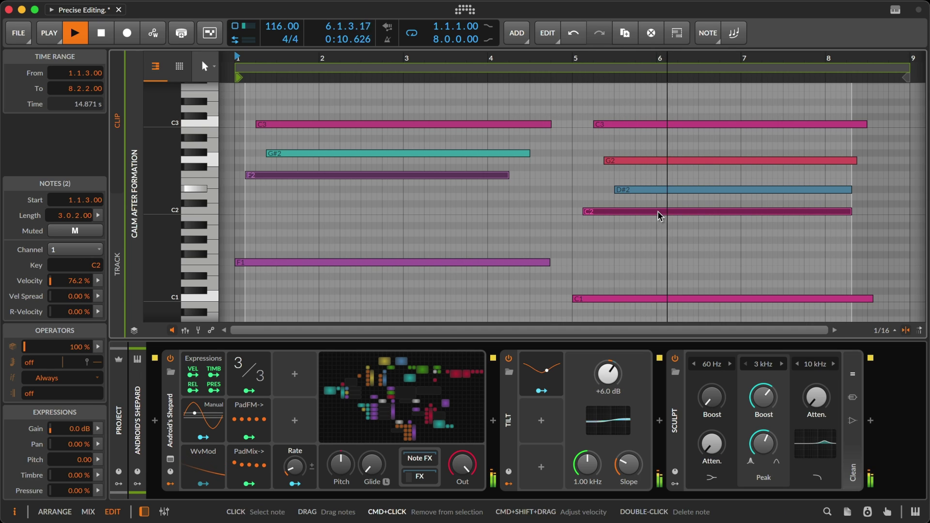
pyautogui.hotkey('alt', '1')
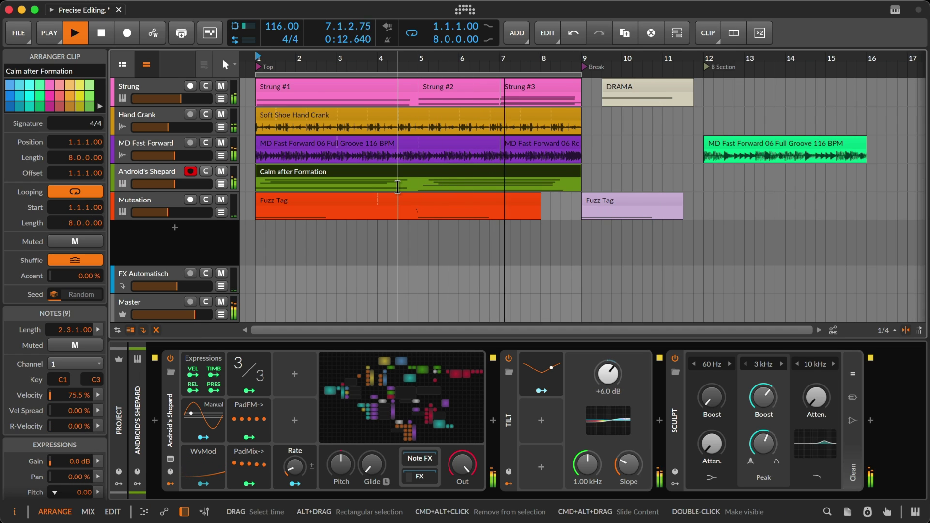
# Step: Open the Soft Shoe Hand Crank clip in the detail editor, zoomed to fit
pyautogui.click(293, 116)
pyautogui.hotkey('alt', '3')
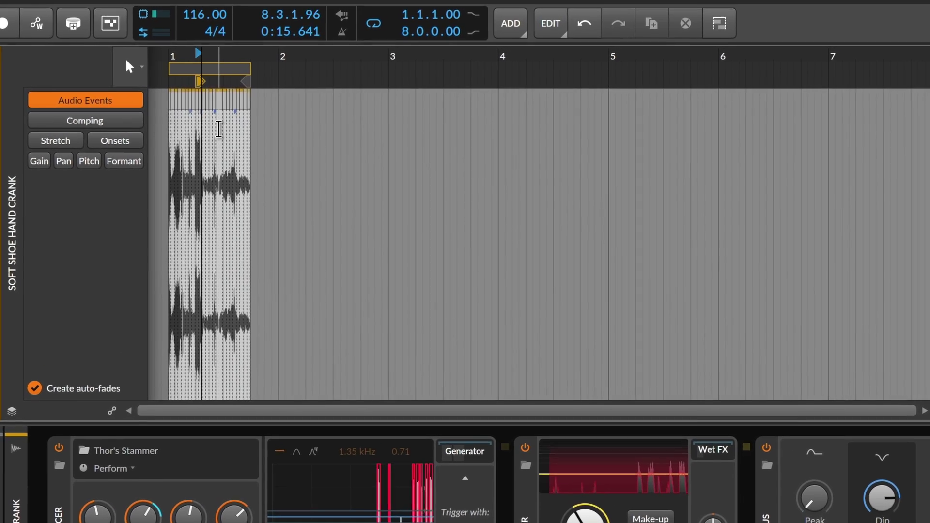
pyautogui.press('z')
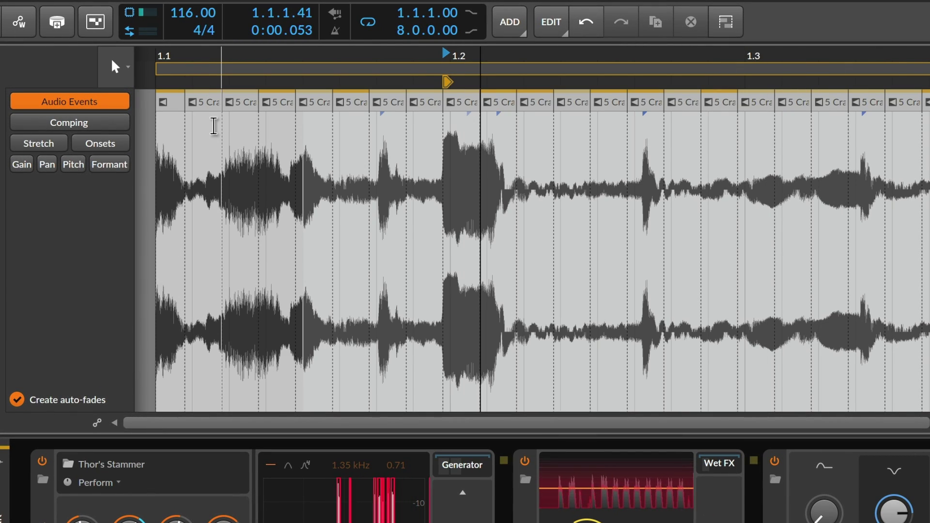
# Step: Select five audio events across the clip and bring up the editing tools list
pyautogui.click(243, 104)
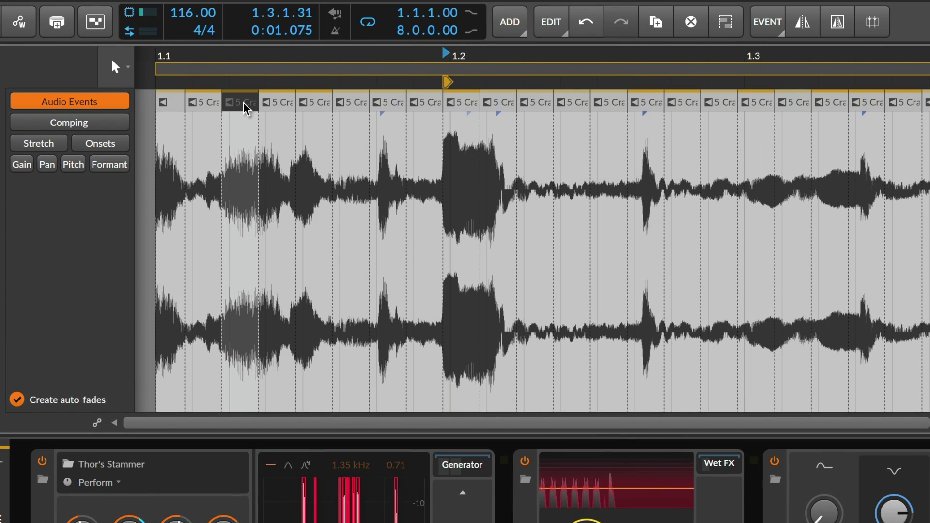
pyautogui.keyDown('shift'); pyautogui.click(287, 103); pyautogui.keyUp('shift')
pyautogui.keyDown('shift'); pyautogui.click(322, 102); pyautogui.keyUp('shift')
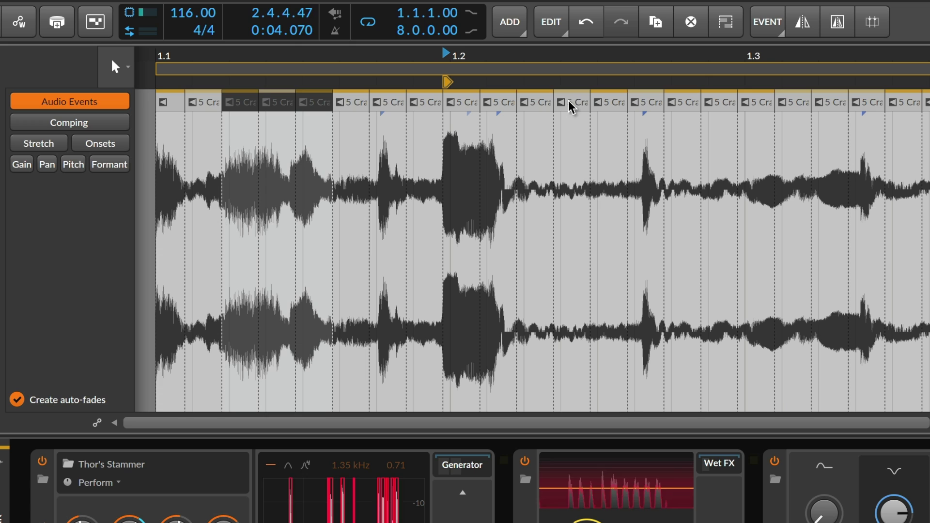
pyautogui.keyDown('shift'); pyautogui.click(582, 104); pyautogui.keyUp('shift')
pyautogui.keyDown('shift'); pyautogui.click(691, 102); pyautogui.keyUp('shift')
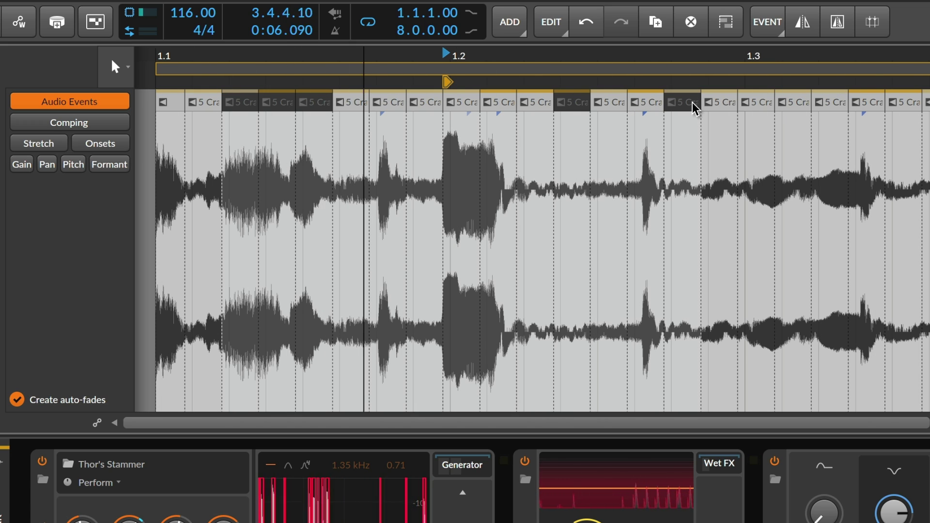
pyautogui.click(115, 66)
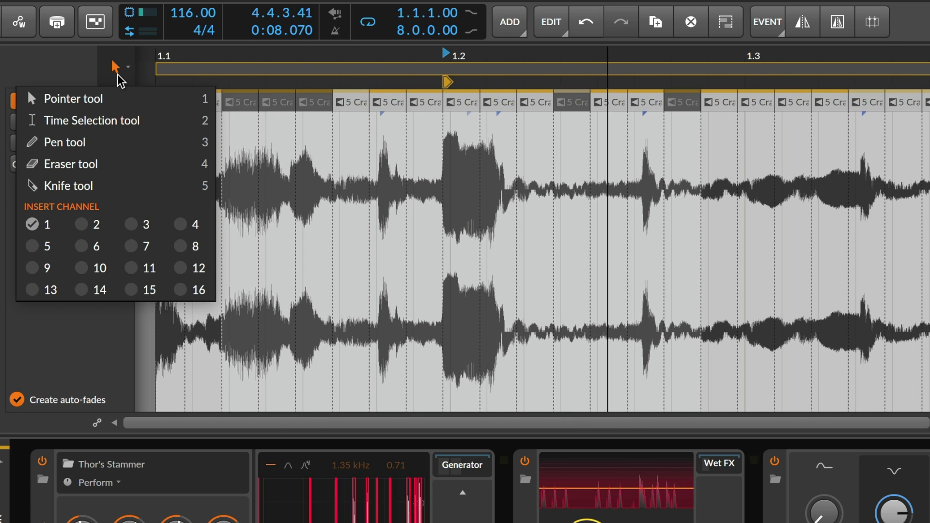
# Step: Time-select a stretch of the Hand Crank audio and drag it later in the clip
pyautogui.click(164, 128)
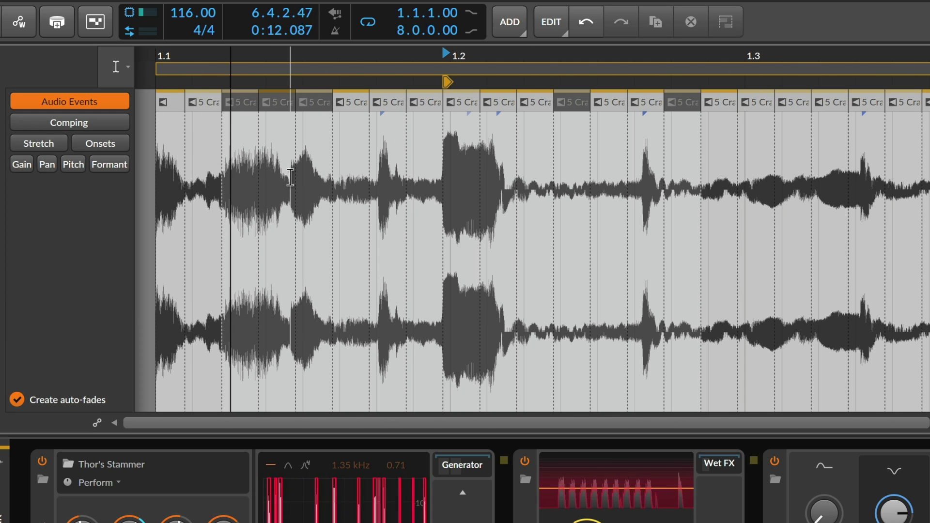
pyautogui.moveTo(290, 183); pyautogui.dragTo(501, 208)
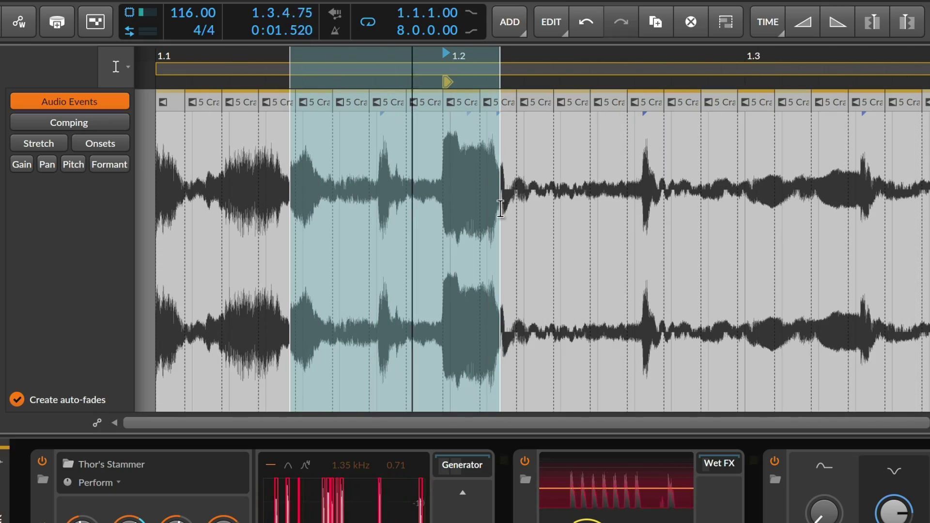
pyautogui.moveTo(467, 210); pyautogui.dragTo(918, 236)
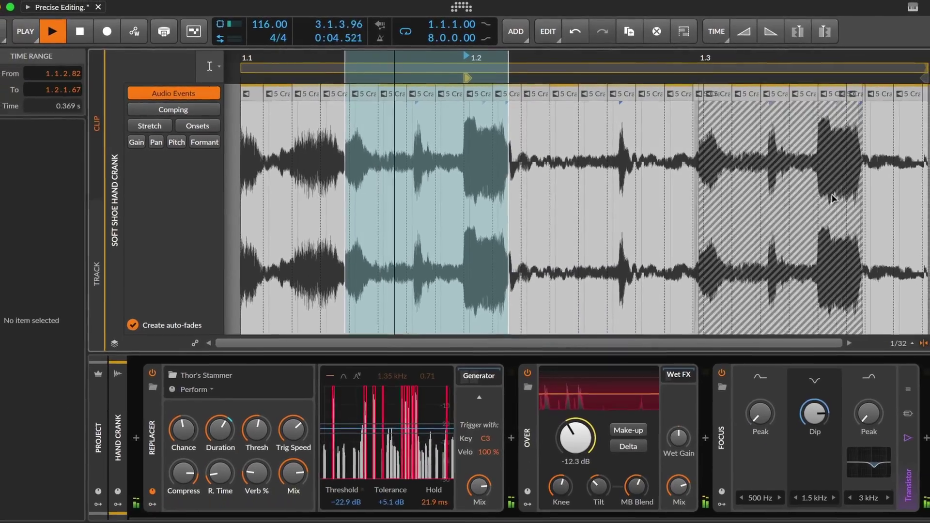
pyautogui.moveTo(833, 198); pyautogui.dragTo(832, 193)
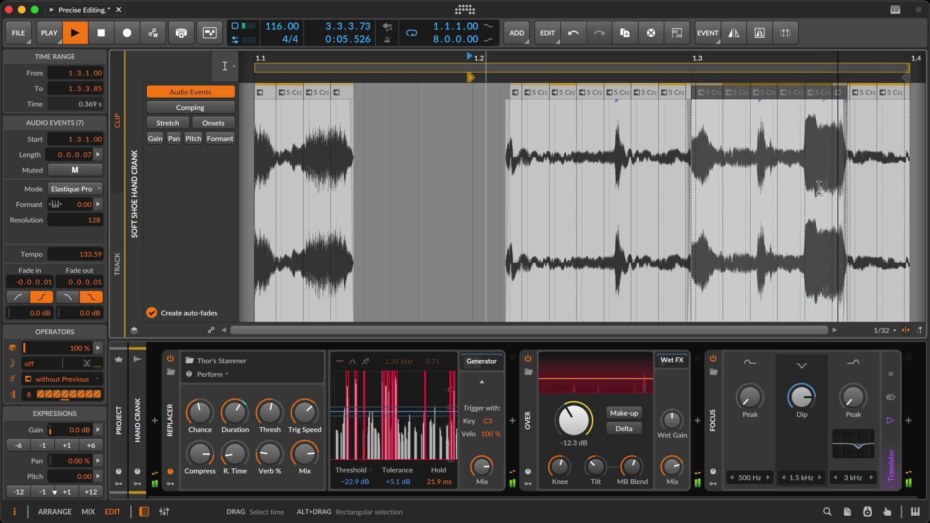
# Step: Nudge the time selection, undo the audio move, and return to the arrangement
pyautogui.press('Left')
pyautogui.press('Right')
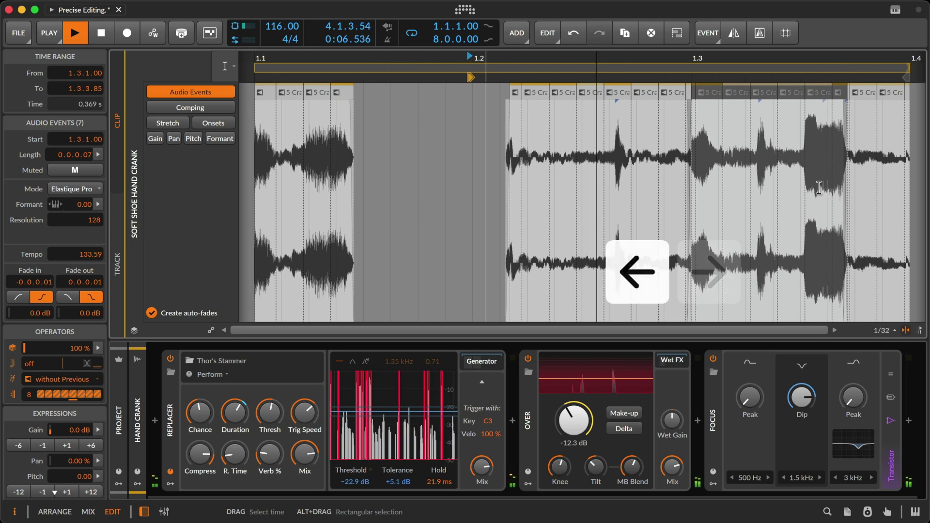
pyautogui.press('super+z')
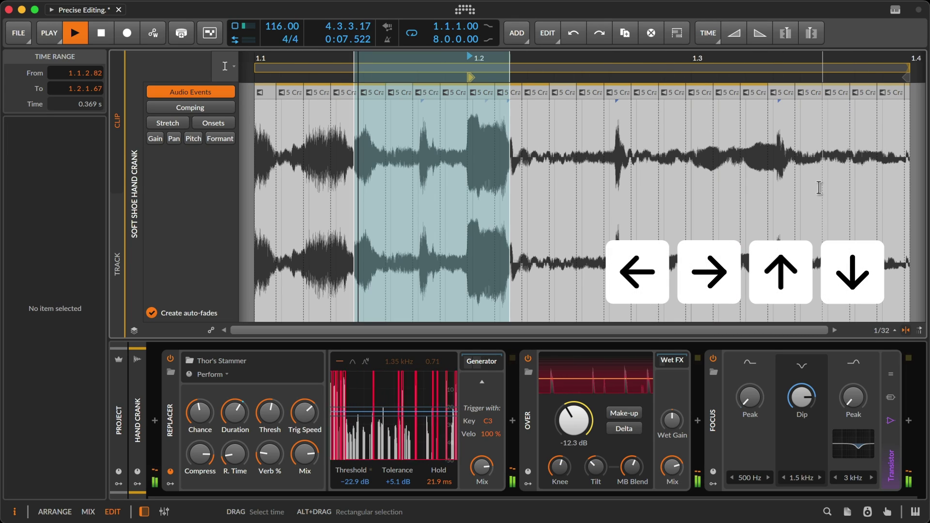
pyautogui.press('Tab')
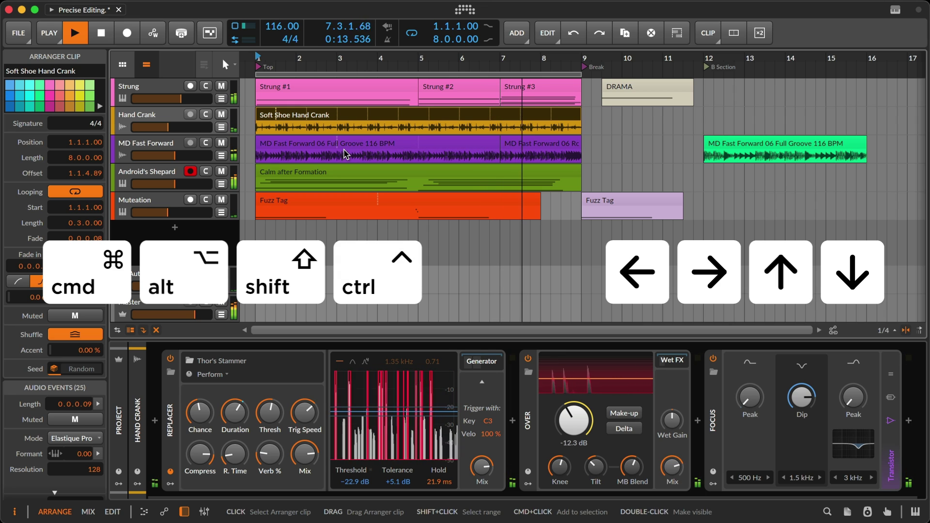
# Step: Select the MD Fast Forward track and switch its PEACE device on
pyautogui.click(156, 144)
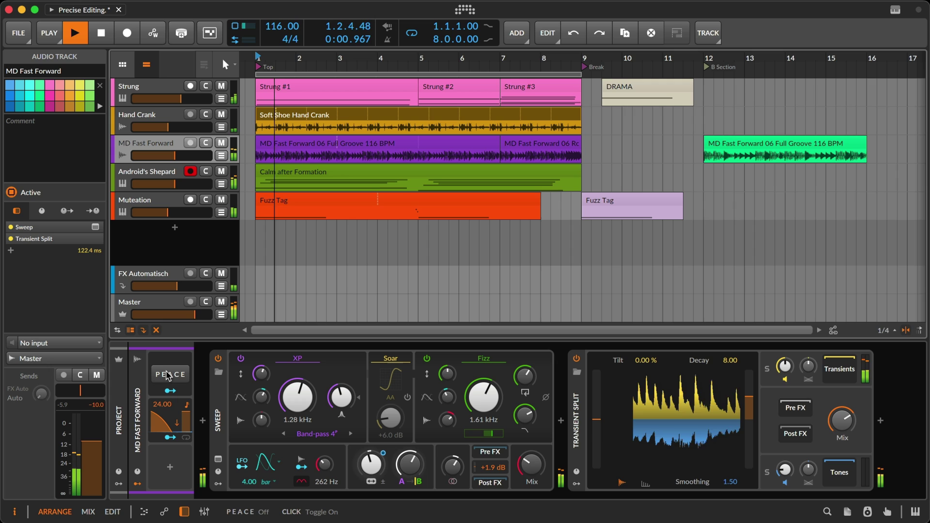
pyautogui.click(167, 375)
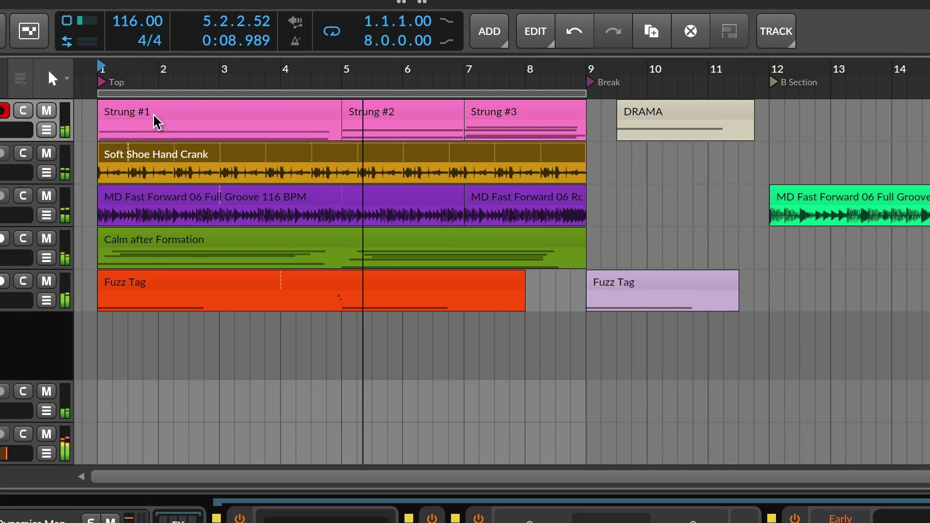
# Step: Select Strung #1, step right to DRAMA, then extend the selection back over Strung #3 and #2
pyautogui.click(153, 119)
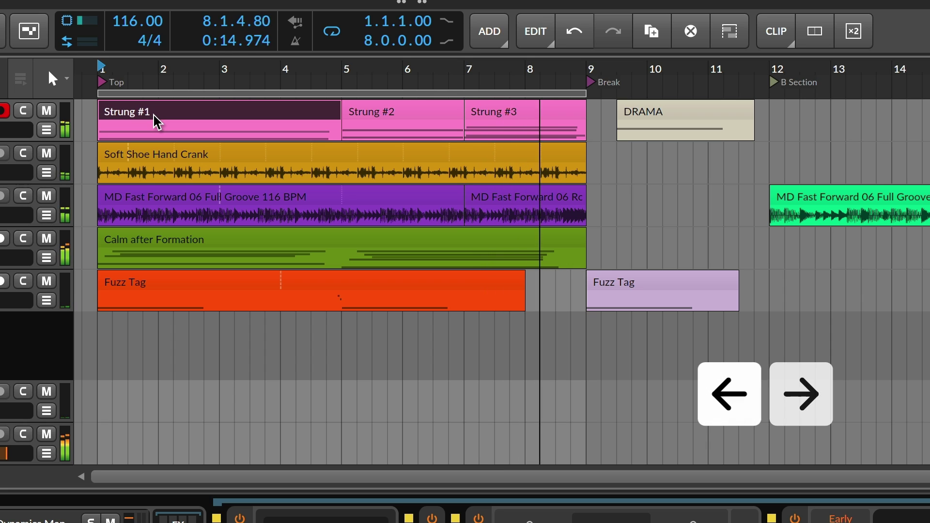
pyautogui.press('Right')
pyautogui.press('Right')
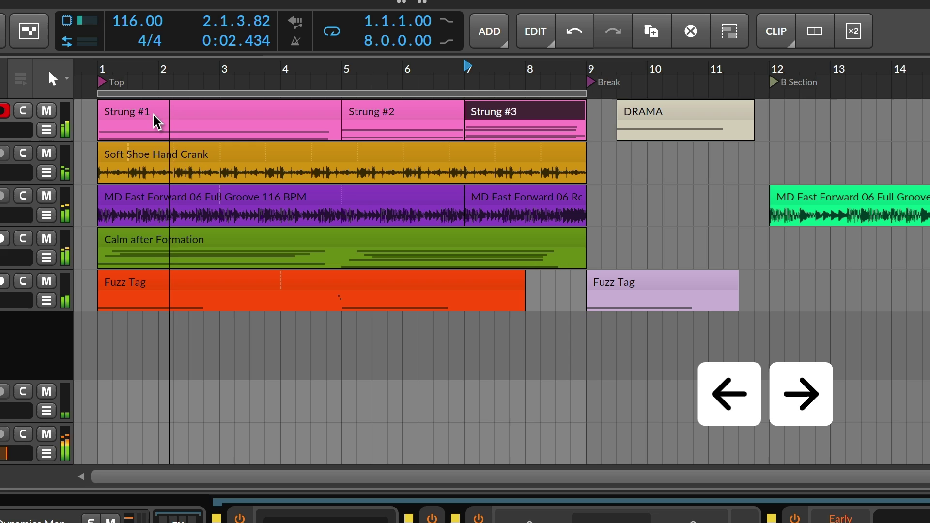
pyautogui.press('Right')
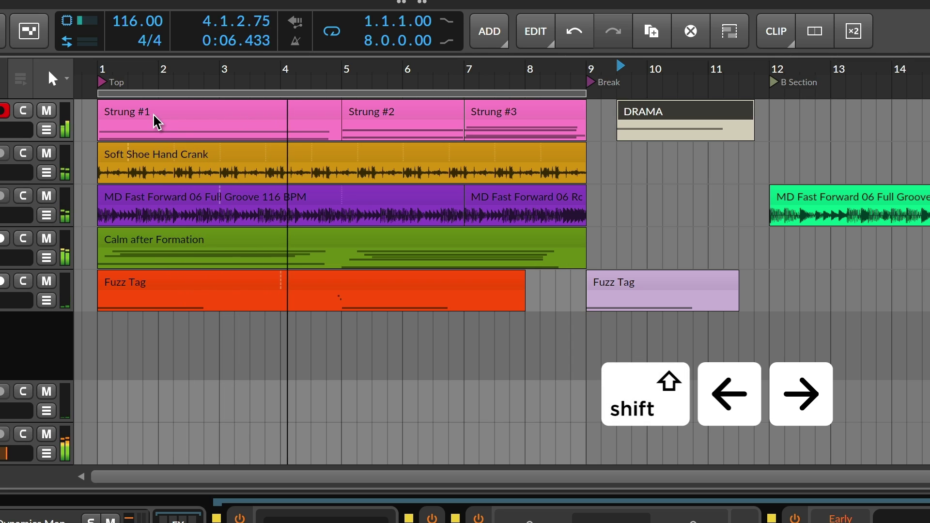
pyautogui.hotkey('shift', 'Left')
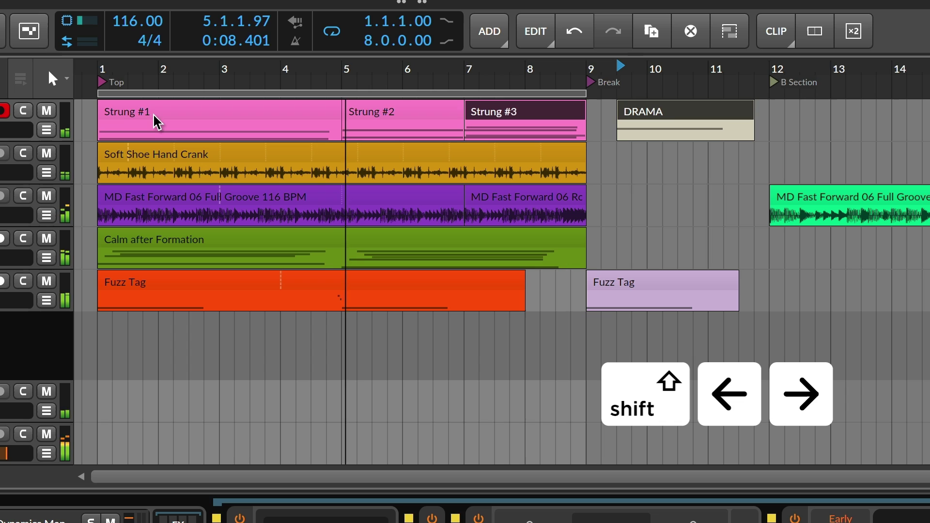
pyautogui.hotkey('shift', 'Left')
pyautogui.hotkey('shift', 'Left')
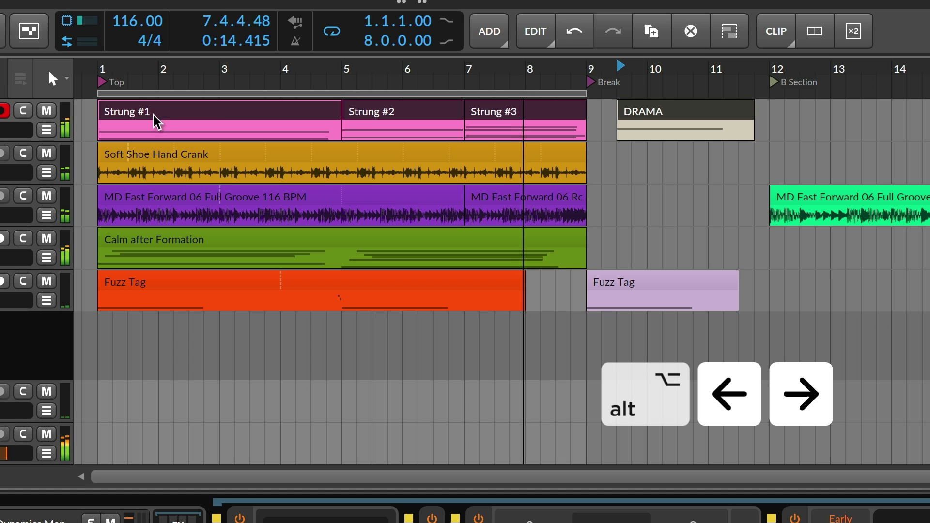
# Step: Select only Strung #3 and nudge it earlier in coarse and fine steps
pyautogui.click(491, 107)
pyautogui.click(494, 117)
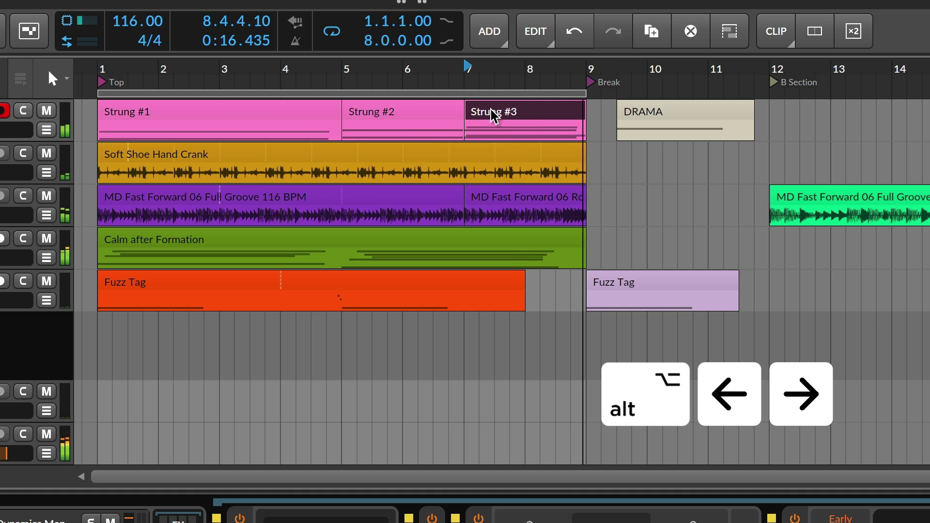
pyautogui.hotkey('alt', 'Left')
pyautogui.hotkey('alt', 'Left')
pyautogui.hotkey('alt', 'Left')
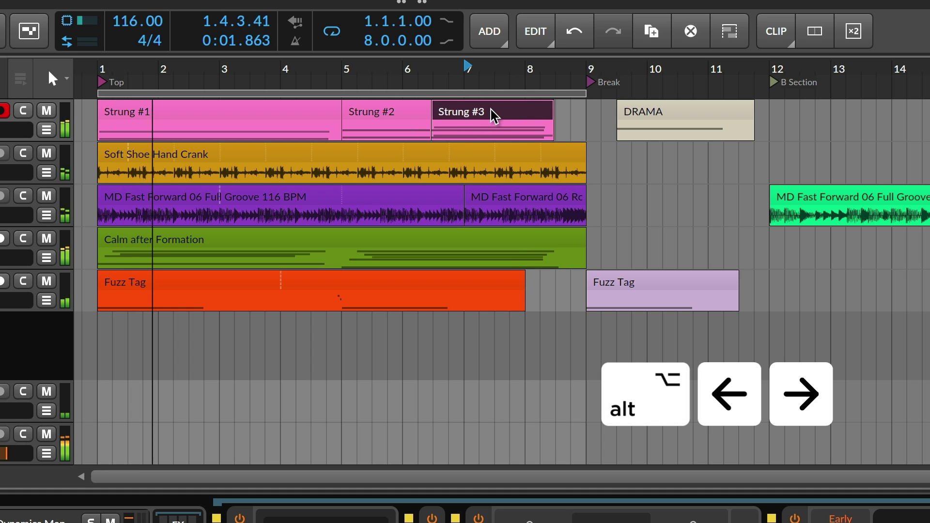
pyautogui.hotkey('alt', 'Right')
pyautogui.hotkey('alt', 'Right')
pyautogui.hotkey('alt', 'Right')
pyautogui.hotkey('alt', 'Right')
pyautogui.hotkey('alt', 'Right')
pyautogui.hotkey('alt', 'Right')
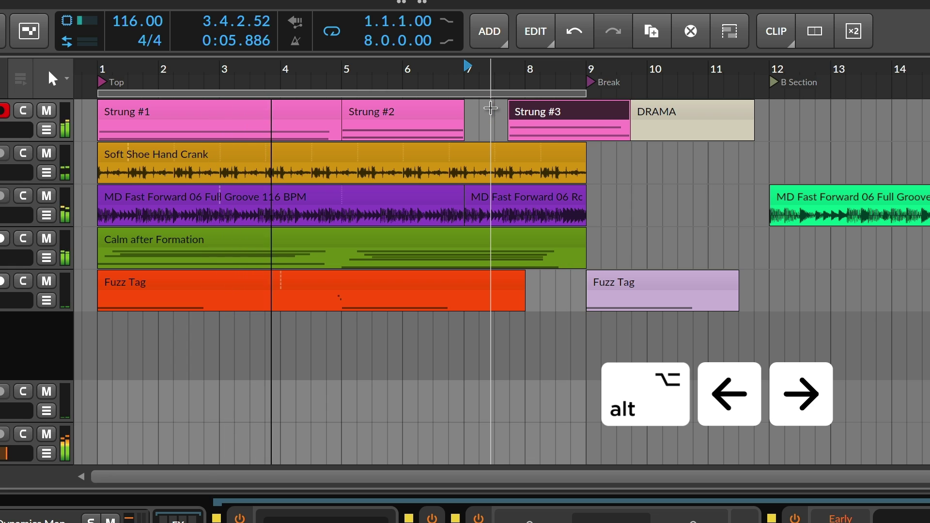
pyautogui.hotkey('alt', 'Left')
pyautogui.hotkey('alt', 'Left')
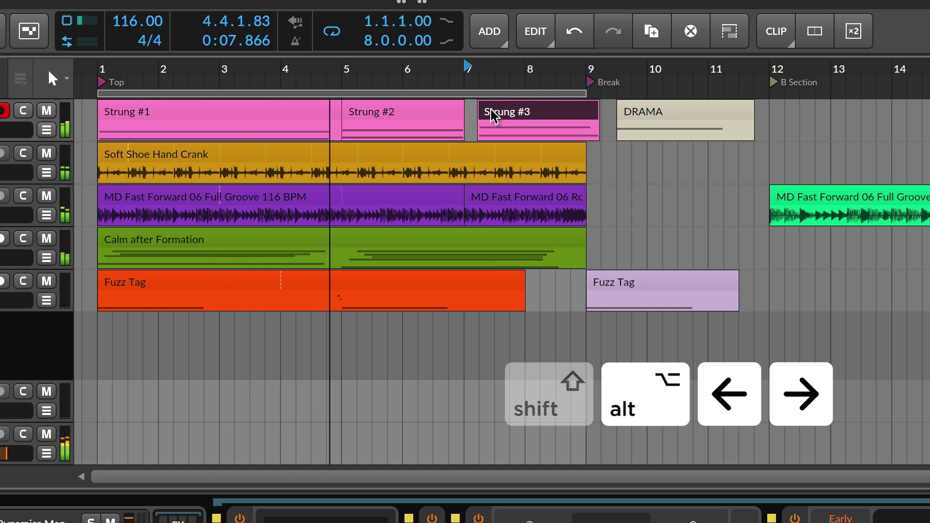
pyautogui.hotkey('shift', 'alt', 'Left')
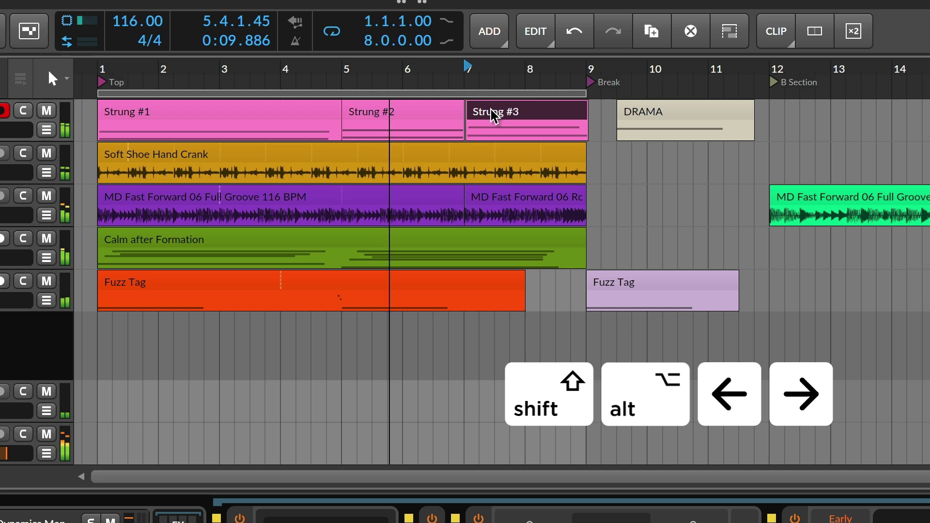
# Step: Slide Strung #3 against Strung #2, then consolidate all three Strung clips into one
pyautogui.hotkey('shift', 'alt', 'Left')
pyautogui.hotkey('shift', 'Left')
pyautogui.hotkey('shift', 'Left')
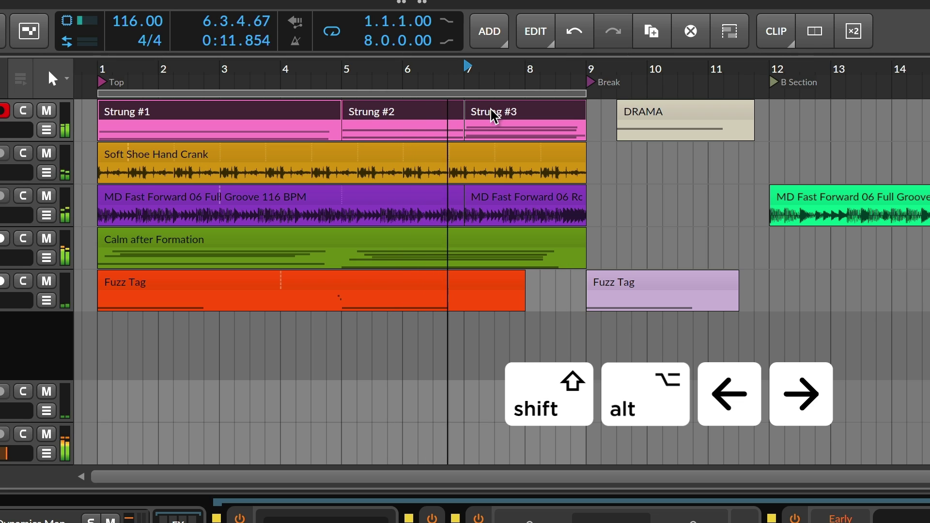
pyautogui.click(822, 44)
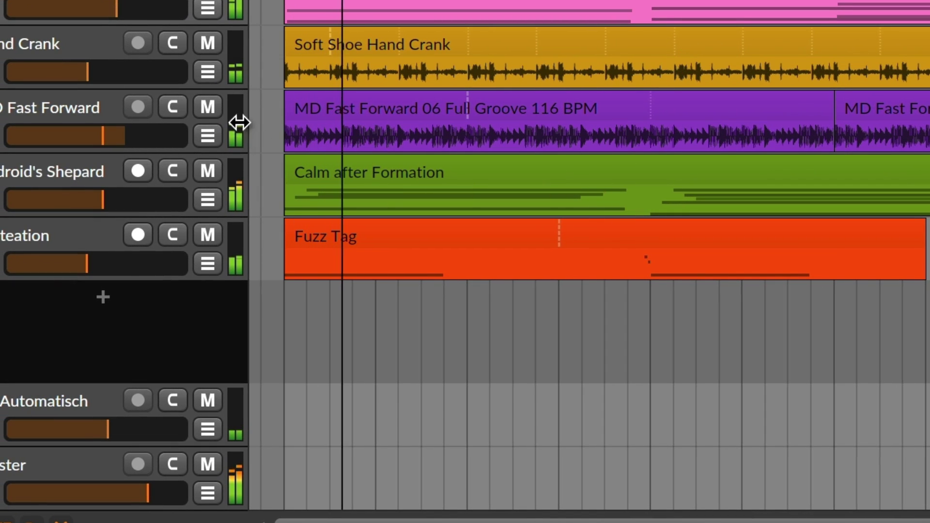
# Step: Show the MD Fast Forward automation lane and move one Joint Frequency Control point slightly earlier
pyautogui.click(207, 136)
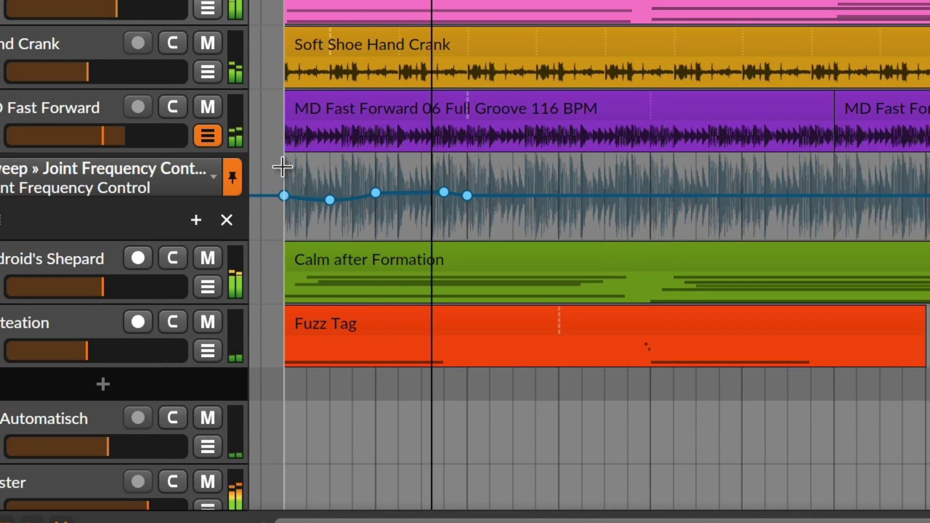
pyautogui.click(290, 196)
pyautogui.press('Left')
pyautogui.press('Right')
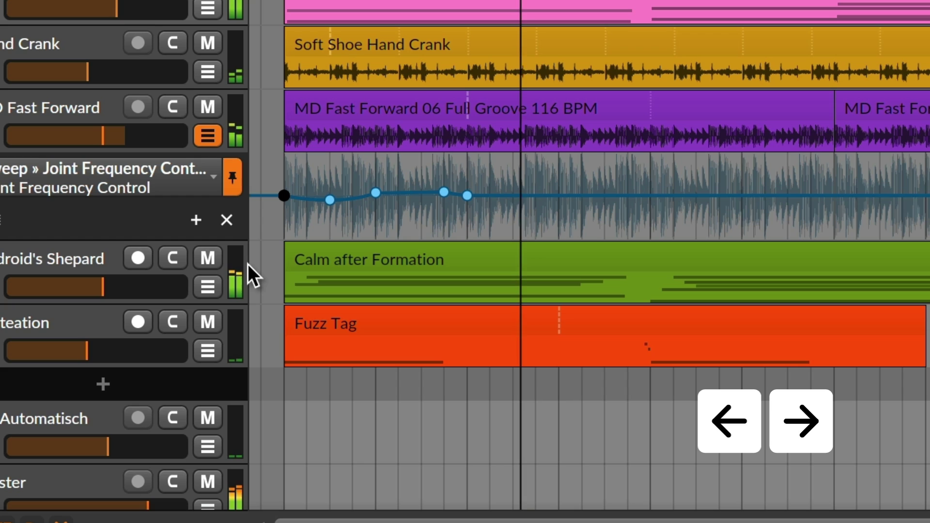
pyautogui.hotkey('alt', 'Right')
pyautogui.hotkey('alt', 'Right')
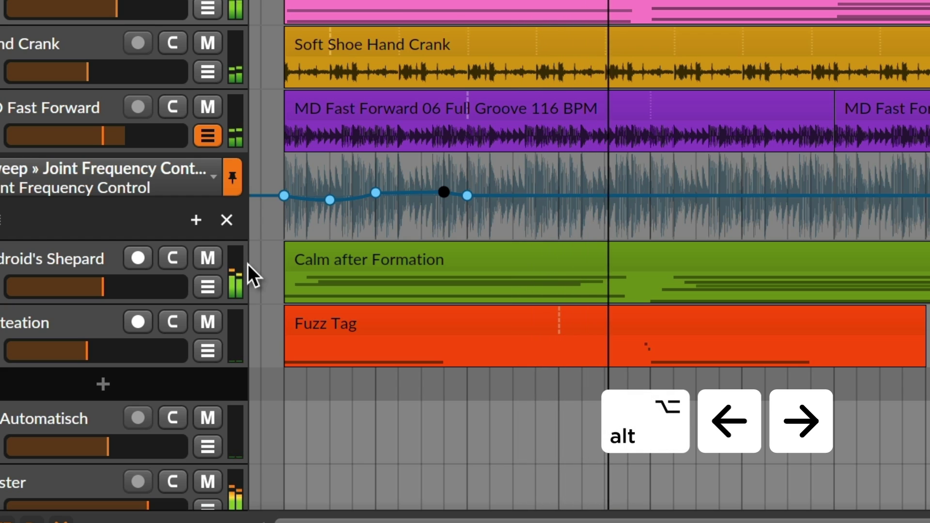
pyautogui.hotkey('alt', 'Left')
pyautogui.hotkey('alt', 'Left')
pyautogui.hotkey('alt', 'Left')
pyautogui.hotkey('alt', 'Left')
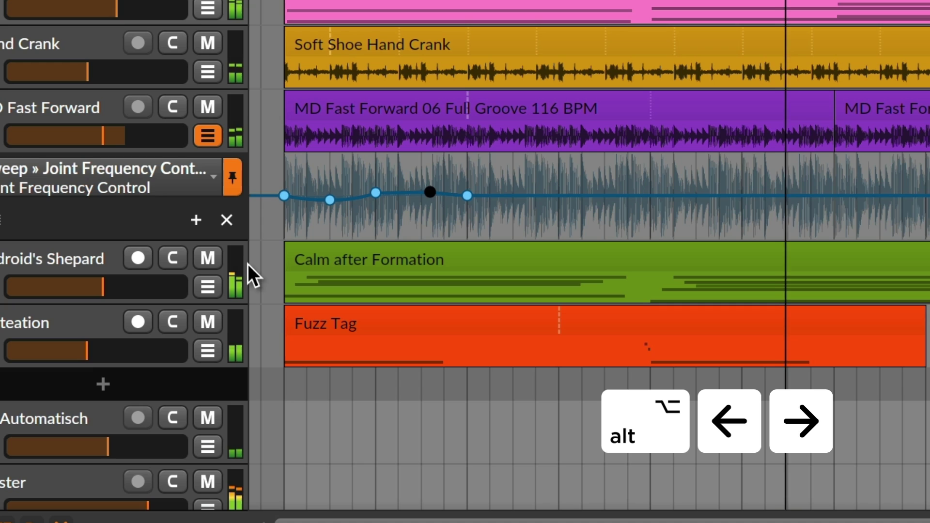
pyautogui.press('Left')
pyautogui.press('Left')
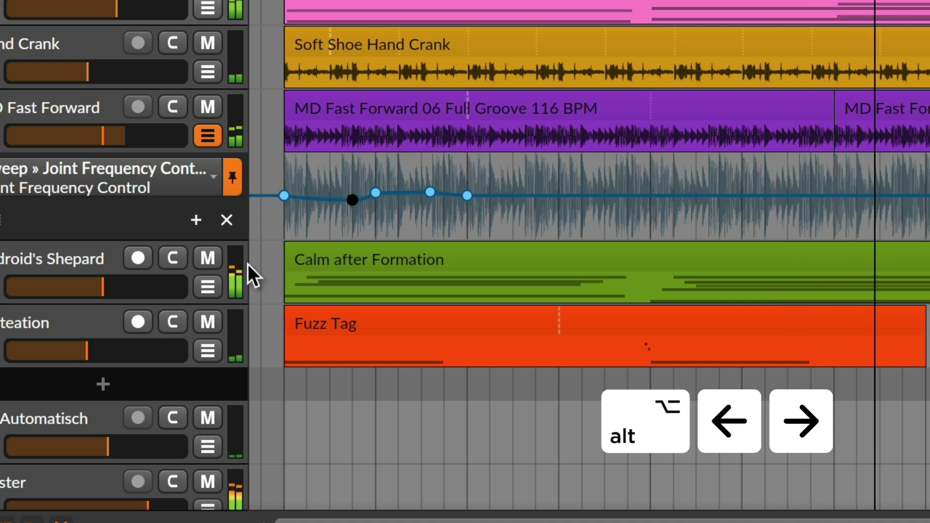
# Step: Lower the bar-1 point into a deeper dip and raise the next point into a sharp peak
pyautogui.press('Up')
pyautogui.press('Down')
pyautogui.press('Down')
pyautogui.press('Down')
pyautogui.press('Down')
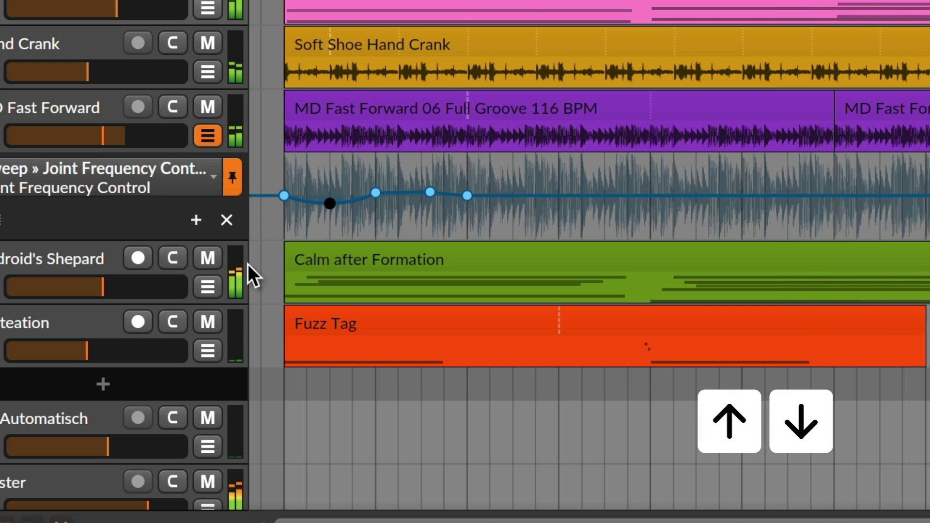
pyautogui.press('Down')
pyautogui.press('Down')
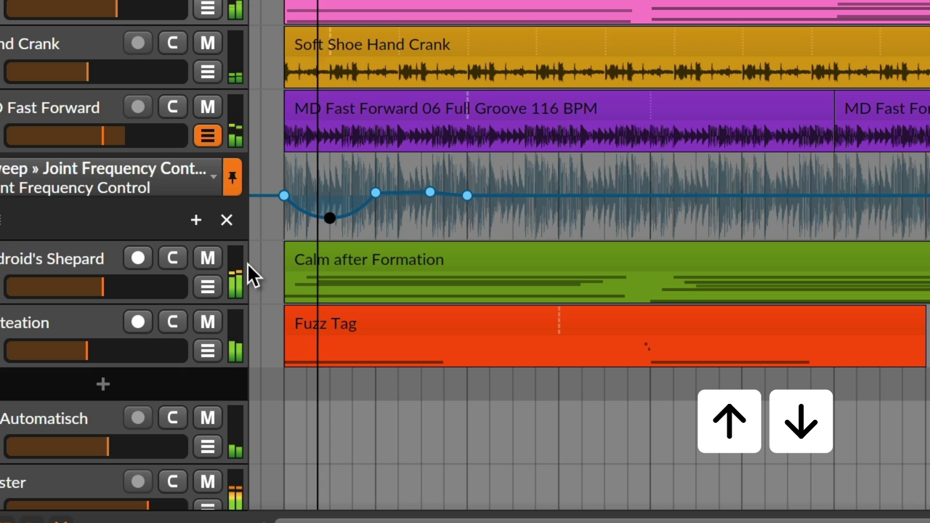
pyautogui.press('Right')
pyautogui.press('Right')
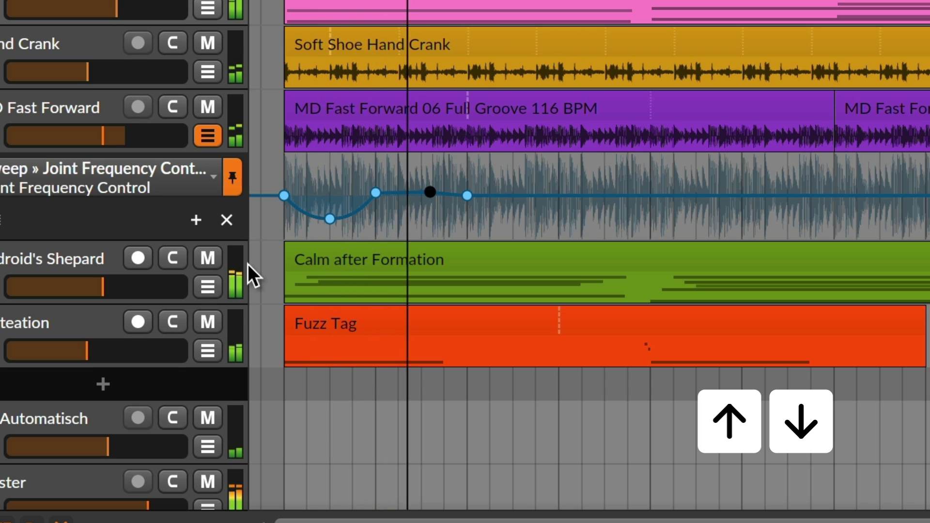
pyautogui.press('Up')
pyautogui.press('Up')
pyautogui.press('Up')
pyautogui.press('Up')
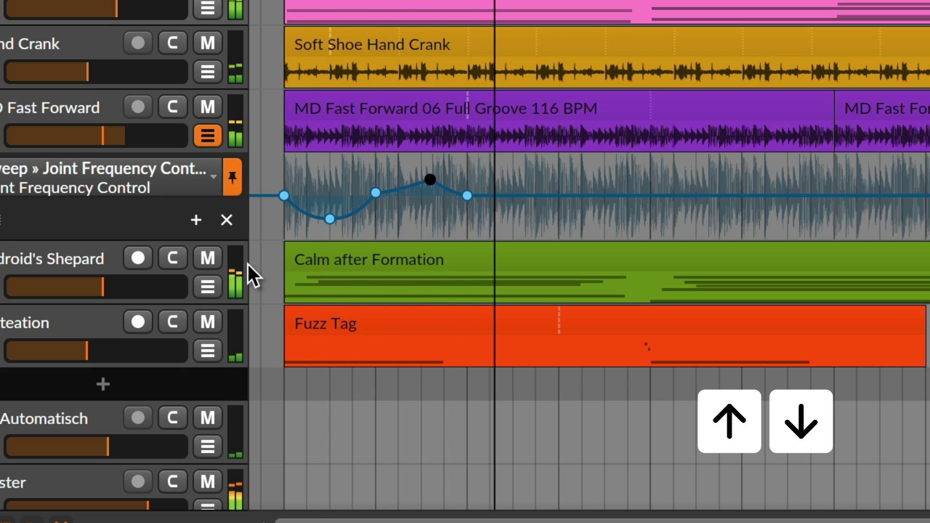
pyautogui.hotkey('shift', 'Up')
pyautogui.hotkey('shift', 'Up')
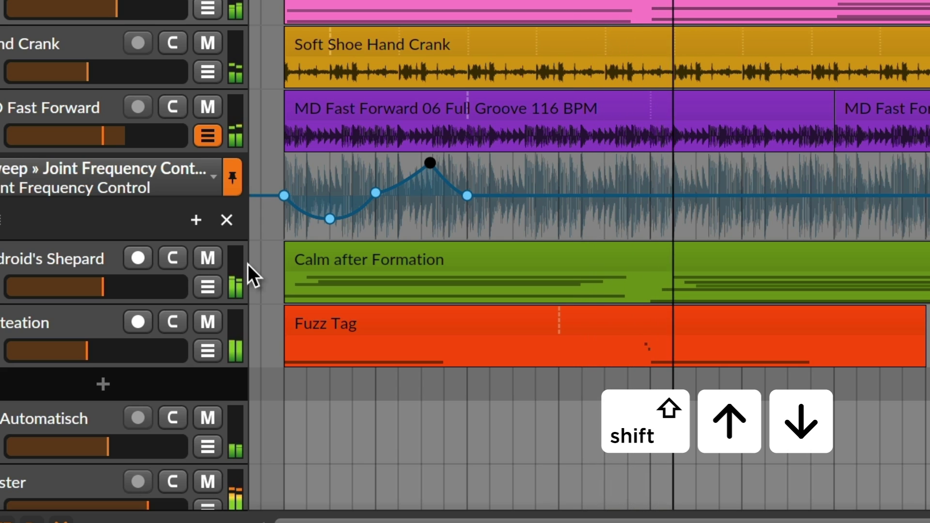
pyautogui.hotkey('shift', 'Down')
pyautogui.hotkey('shift', 'Down')
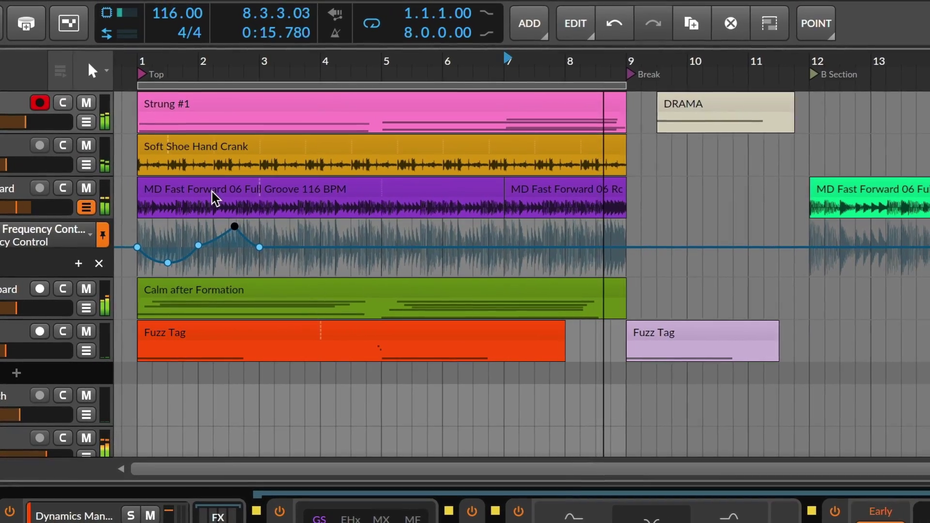
# Step: Open the MD Fast Forward clip's audio events and shift the second event and the one near 1.3 later
pyautogui.click(213, 197)
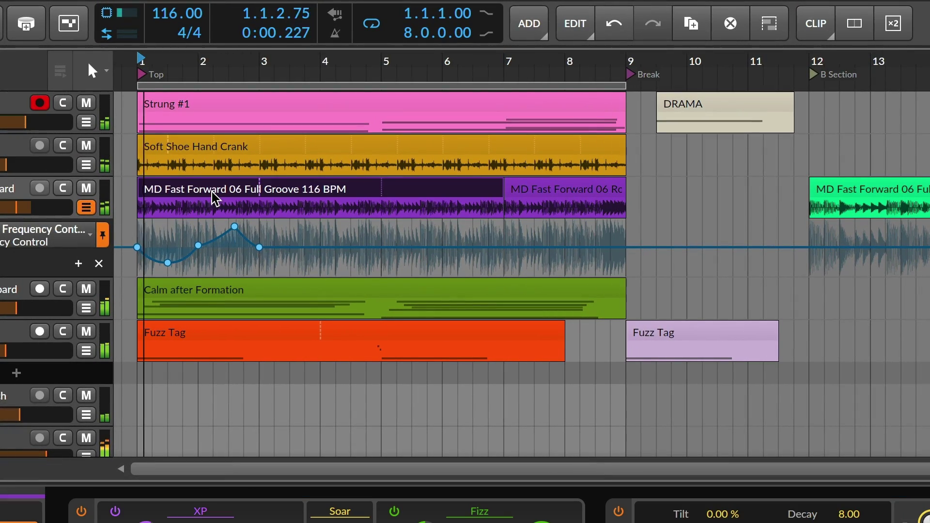
pyautogui.doubleClick(213, 198)
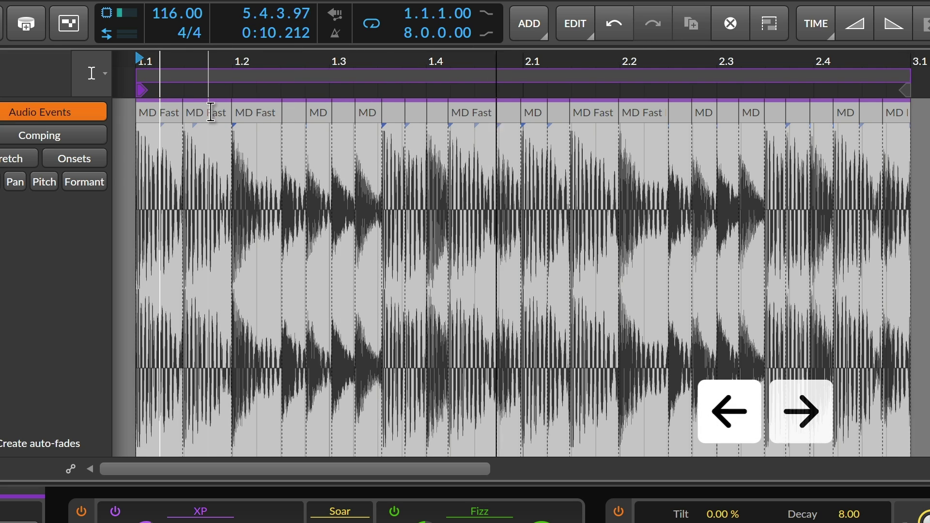
pyautogui.press('1')
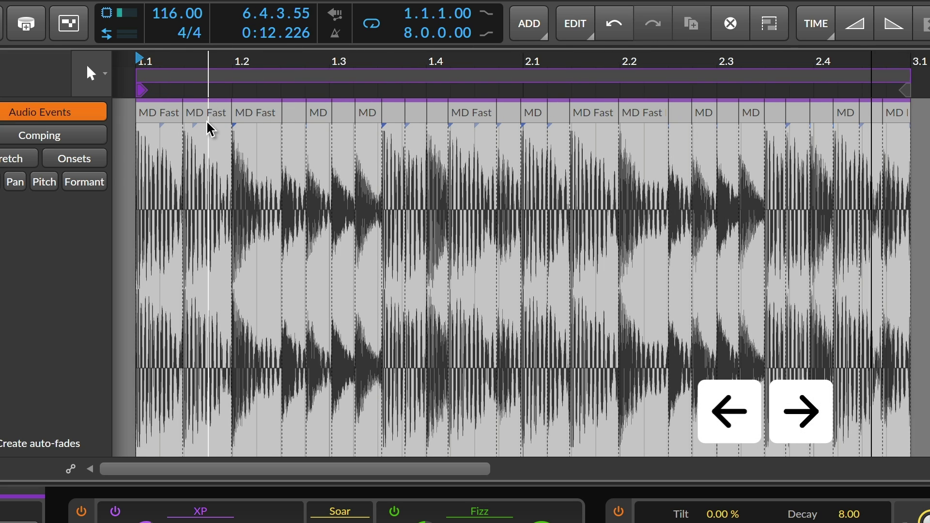
pyautogui.click(206, 121)
pyautogui.press('Right')
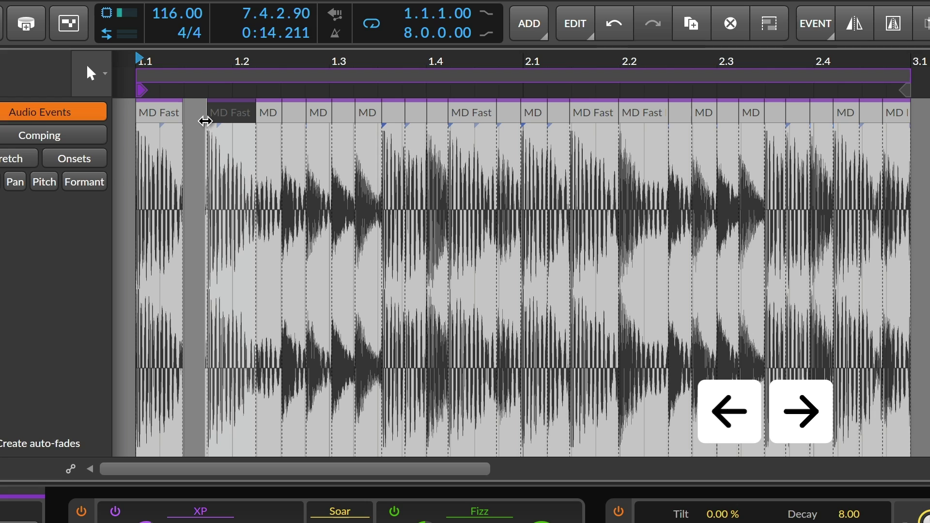
pyautogui.press('shift')
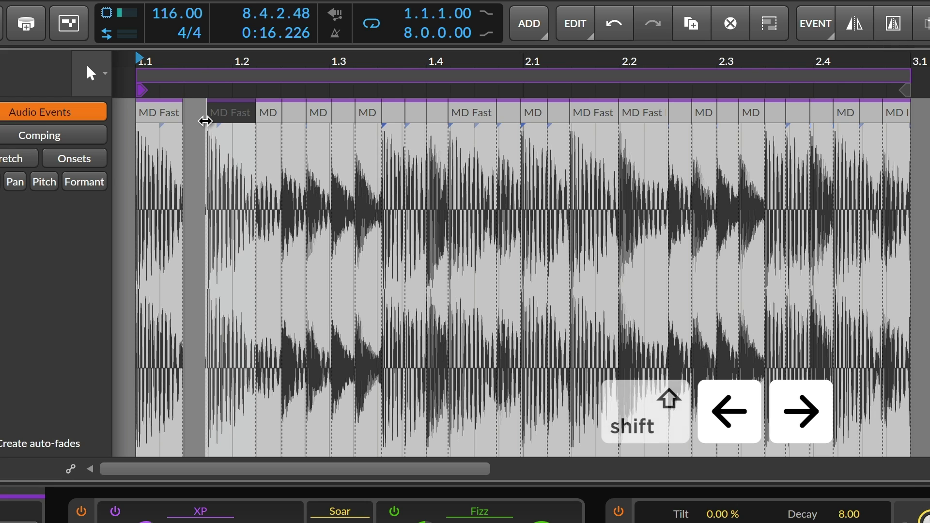
pyautogui.click(317, 115)
pyautogui.hotkey('shift', 'Right')
pyautogui.hotkey('shift', 'Right')
pyautogui.hotkey('shift', 'Right')
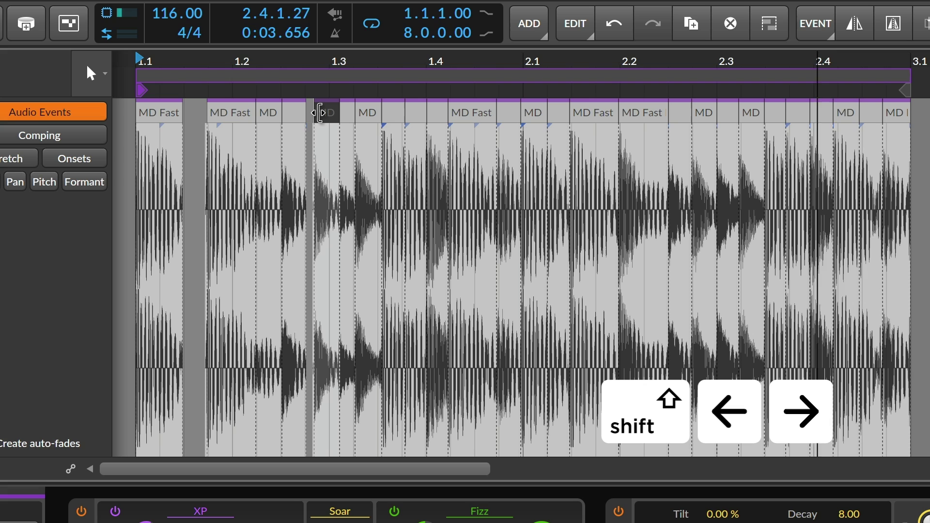
# Step: Step the event selection to around 2.3 and shorten the four events there from their ends
pyautogui.press('alt')
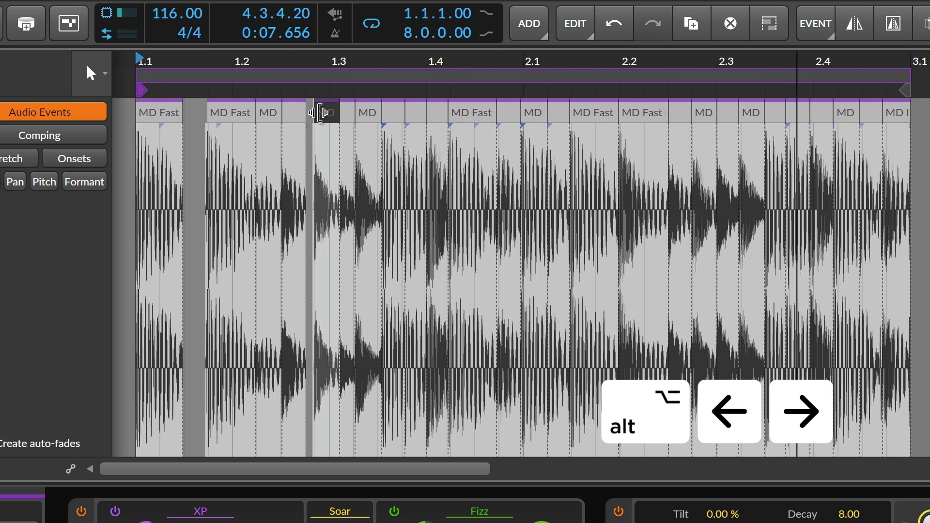
pyautogui.hotkey('alt', 'Right')
pyautogui.hotkey('alt', 'Right')
pyautogui.hotkey('alt', 'Right')
pyautogui.hotkey('alt', 'Right')
pyautogui.hotkey('alt', 'Right')
pyautogui.hotkey('alt', 'Right')
pyautogui.hotkey('alt', 'Right')
pyautogui.hotkey('alt', 'Right')
pyautogui.hotkey('alt', 'Right')
pyautogui.hotkey('alt', 'Right')
pyautogui.hotkey('alt', 'Right')
pyautogui.hotkey('alt', 'Right')
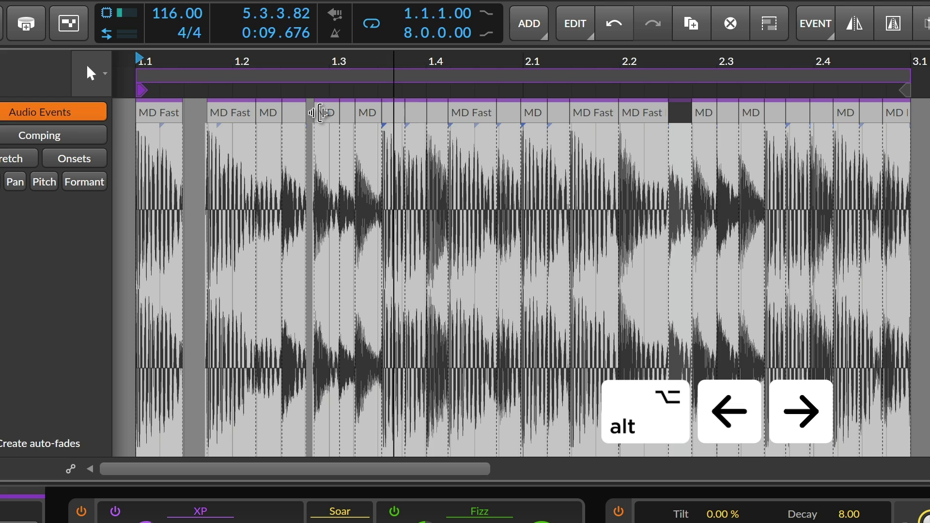
pyautogui.hotkey('alt', 'Right')
pyautogui.hotkey('alt', 'Left')
pyautogui.hotkey('alt', 'Right')
pyautogui.hotkey('alt', 'Right')
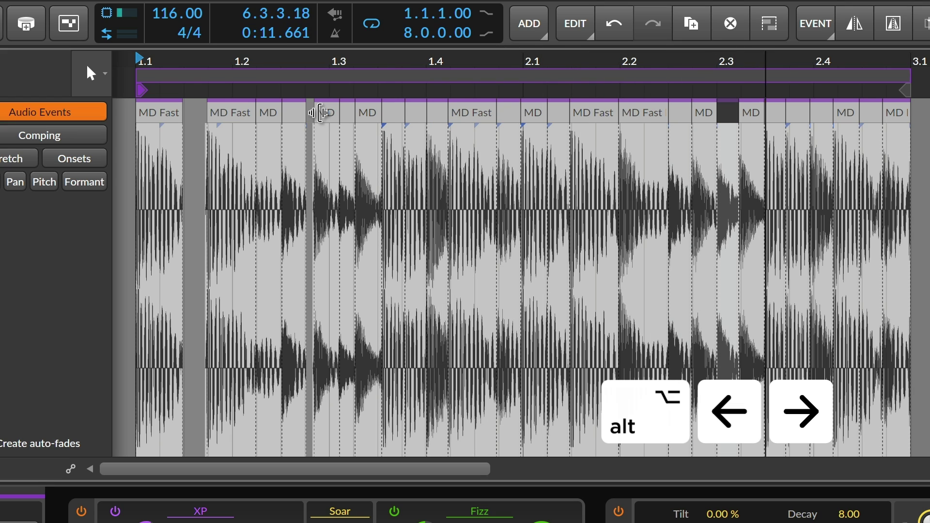
pyautogui.press('ctrl')
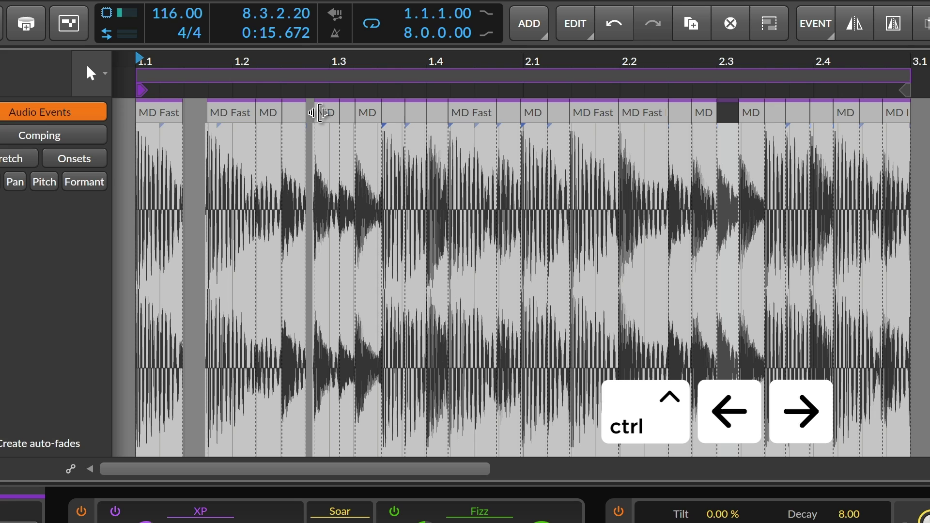
pyautogui.hotkey('ctrl', 'Right')
pyautogui.hotkey('ctrl', 'Right')
pyautogui.hotkey('ctrl', 'Right')
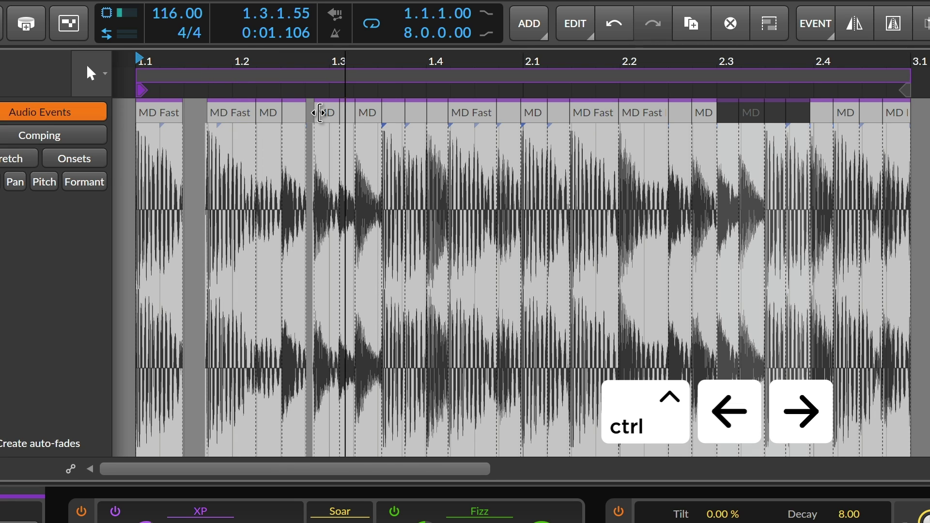
pyautogui.hotkey('ctrl', 'Left')
pyautogui.hotkey('ctrl', 'Left')
pyautogui.hotkey('ctrl', 'Left')
pyautogui.hotkey('ctrl', 'Left')
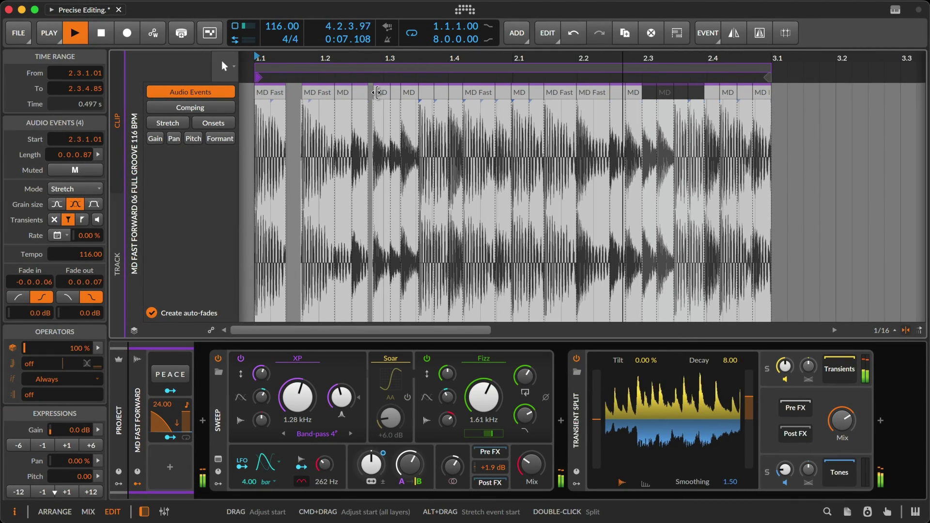
# Step: Open the Fuzz Tag clip in the note editor and select its long note
pyautogui.hotkey('alt', '1')
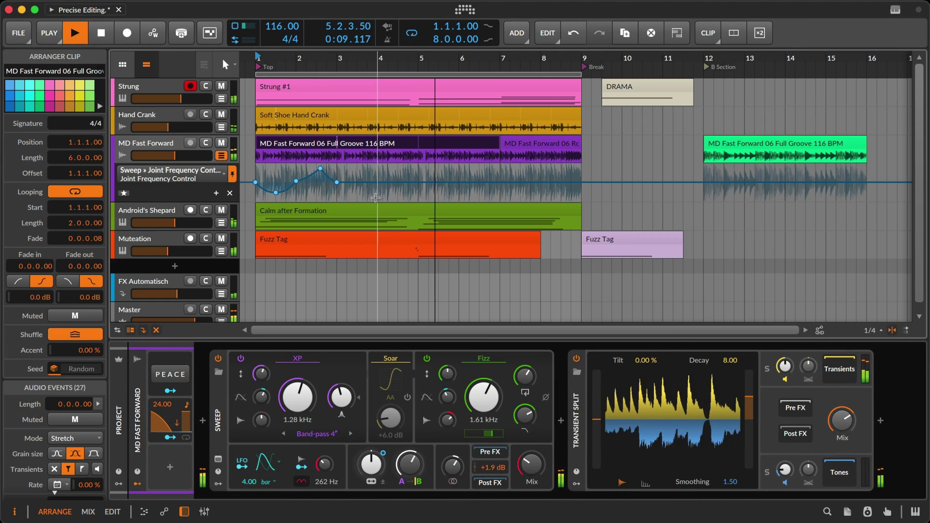
pyautogui.click(369, 242)
pyautogui.hotkey('alt', '3')
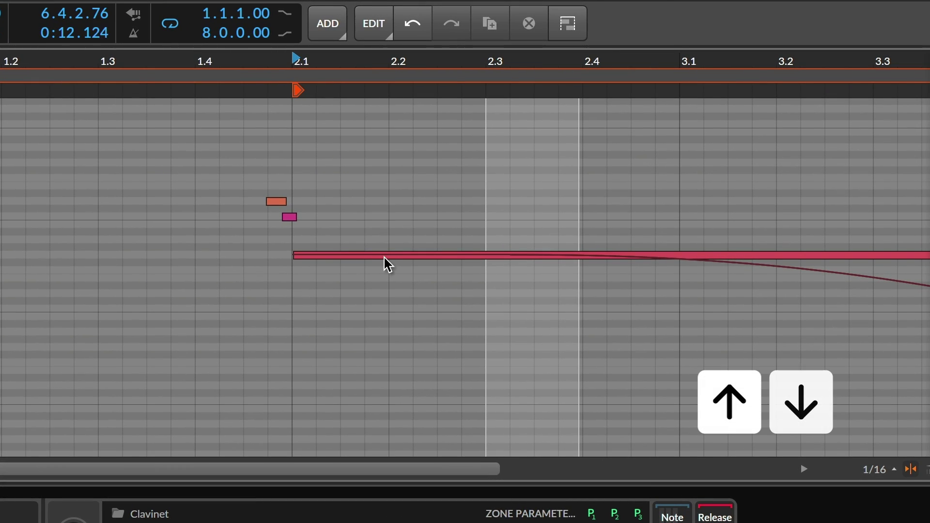
pyautogui.click(436, 237)
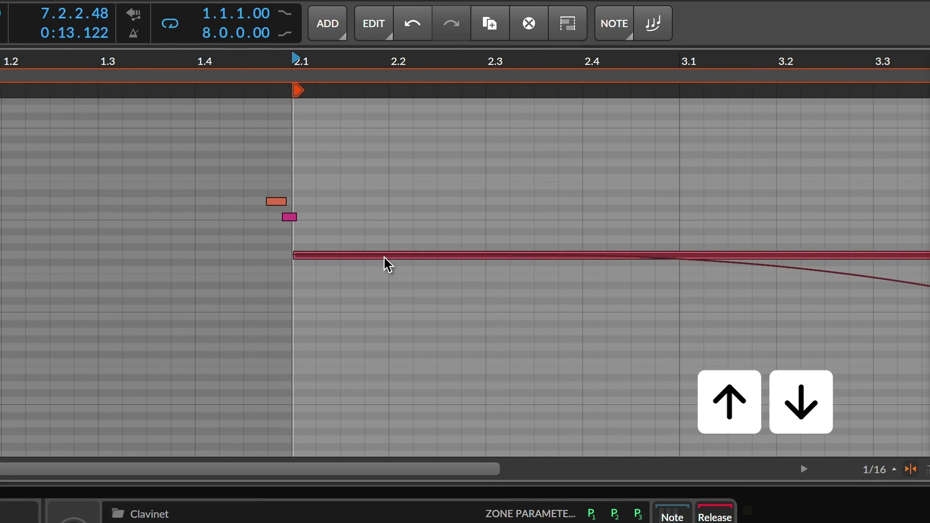
# Step: Transpose the long note by semitones and by octaves, then return to the arrangement
pyautogui.press('Down')
pyautogui.press('Down')
pyautogui.press('Down')
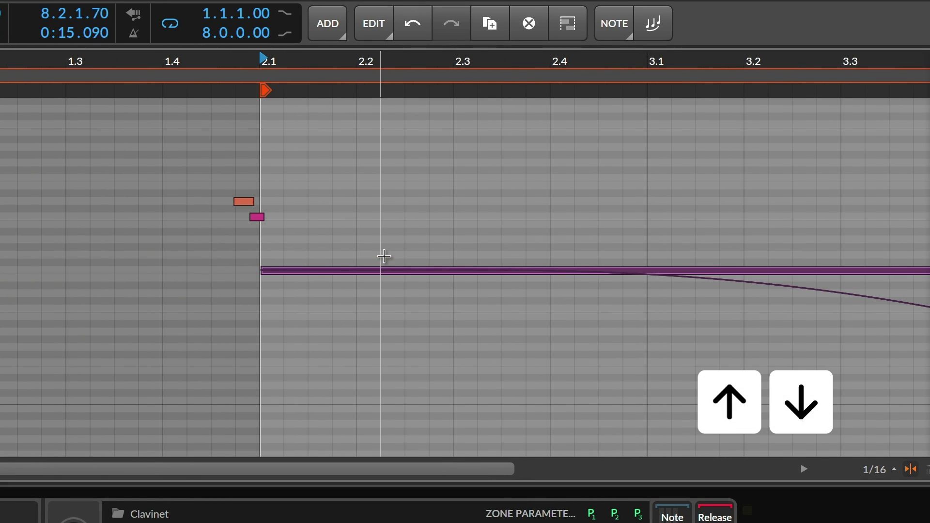
pyautogui.press('Up')
pyautogui.press('Up')
pyautogui.press('Up')
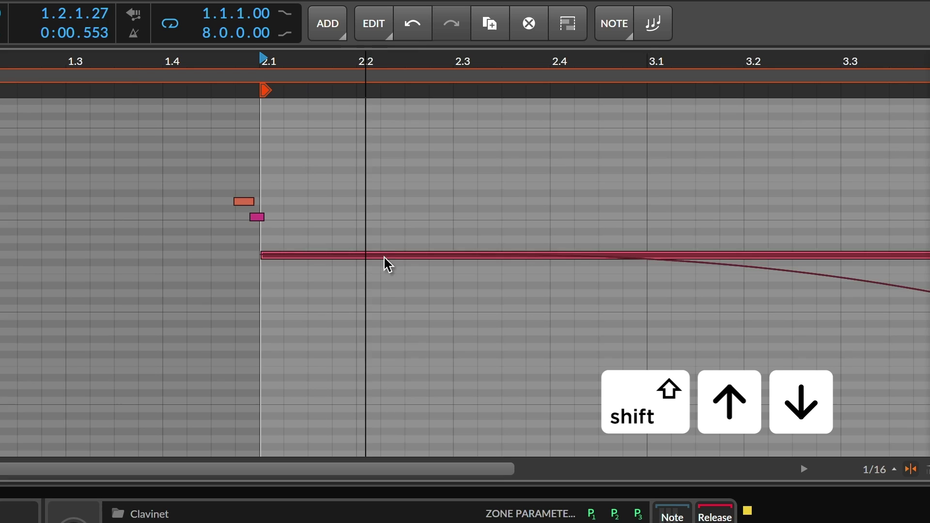
pyautogui.hotkey('shift', 'Up')
pyautogui.hotkey('shift', 'Up')
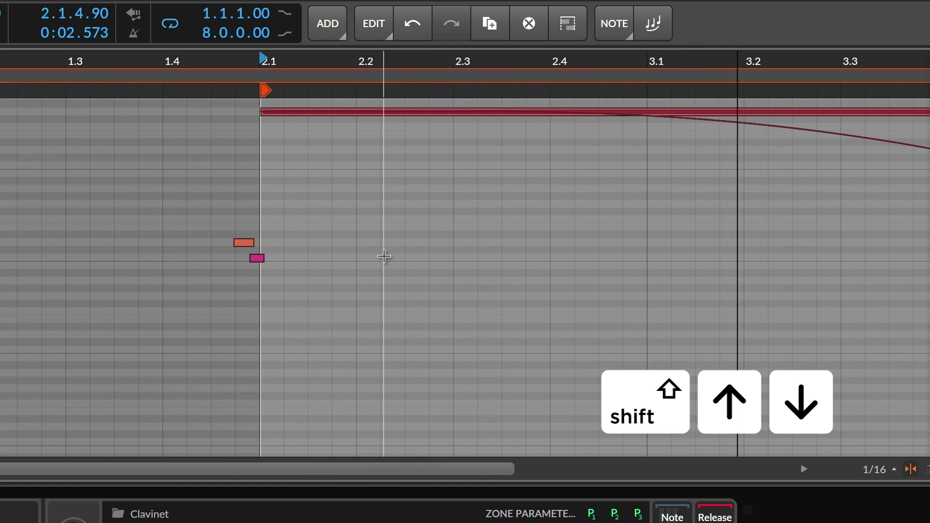
pyautogui.hotkey('shift', 'Down')
pyautogui.hotkey('shift', 'Down')
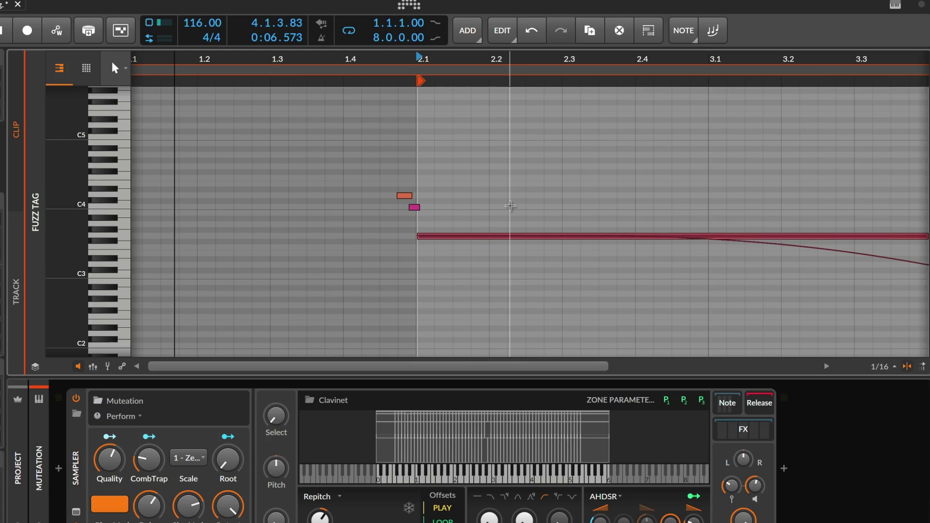
pyautogui.press('Tab')
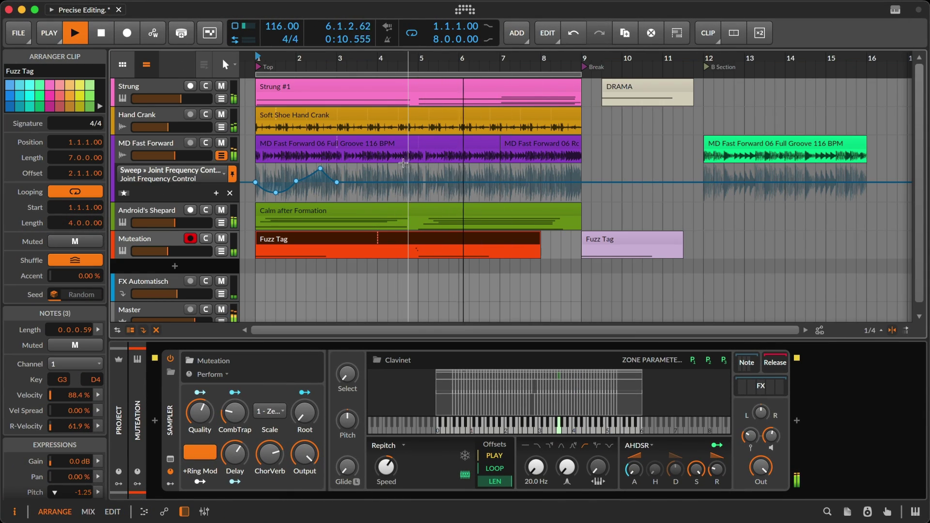
# Step: Open the Rolling Break clip, select its audio event, and adjust its gain in coarse steps
pyautogui.doubleClick(533, 144)
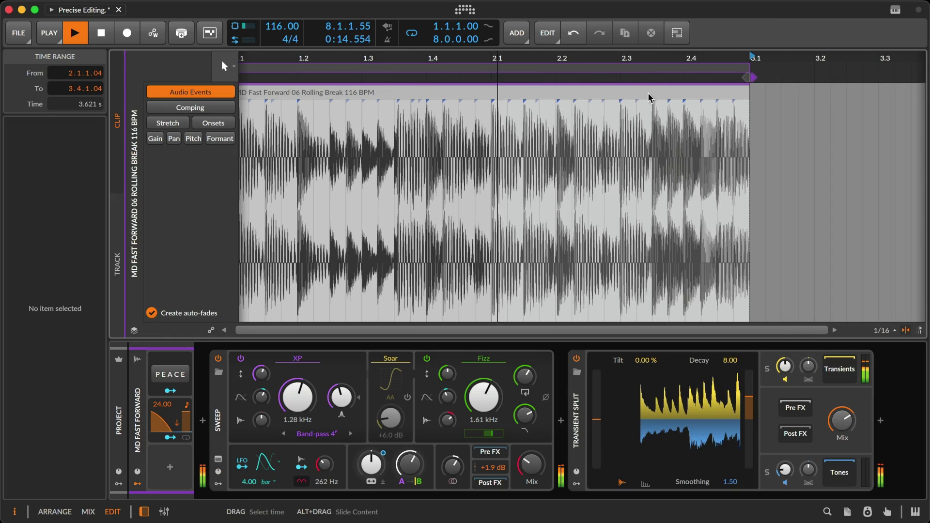
pyautogui.click(649, 97)
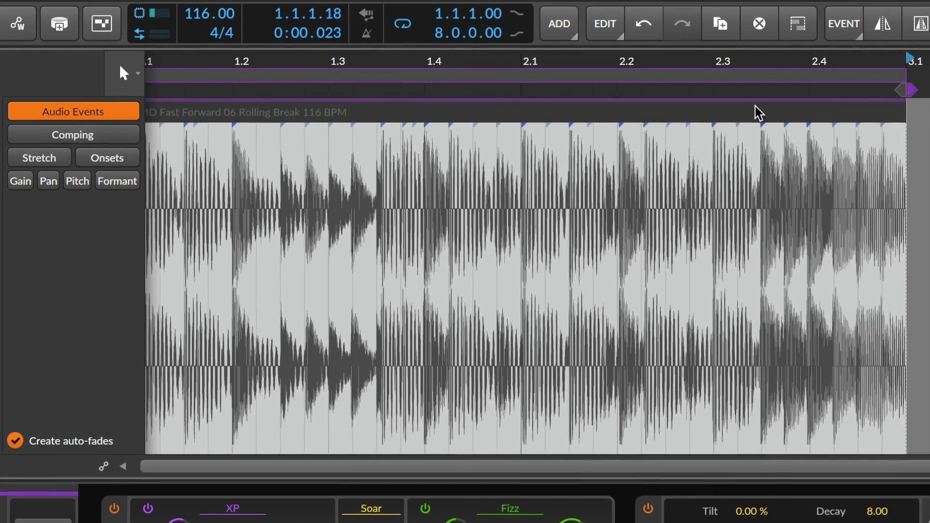
pyautogui.hotkey('alt', 'Up')
pyautogui.hotkey('alt', 'Down')
pyautogui.hotkey('alt', 'Down')
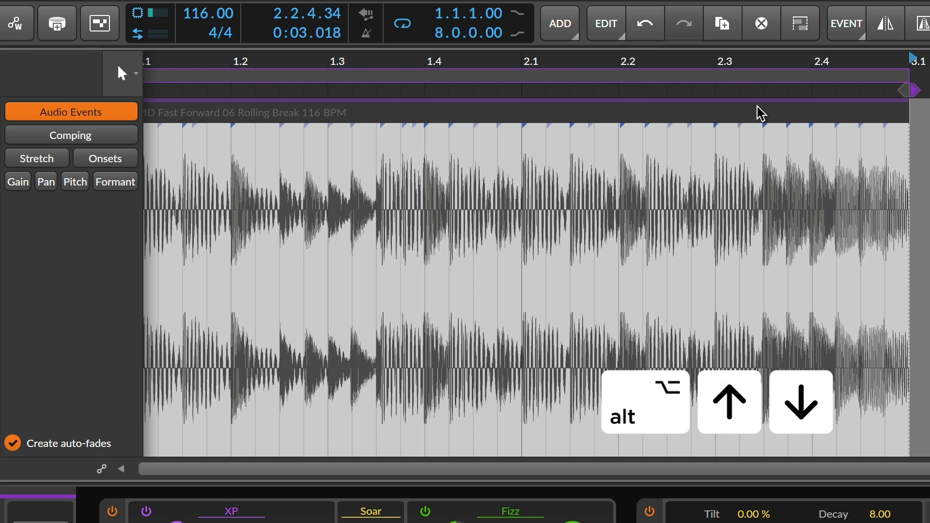
pyautogui.hotkey('alt', 'Down')
pyautogui.hotkey('alt', 'Up')
pyautogui.hotkey('alt', 'Up')
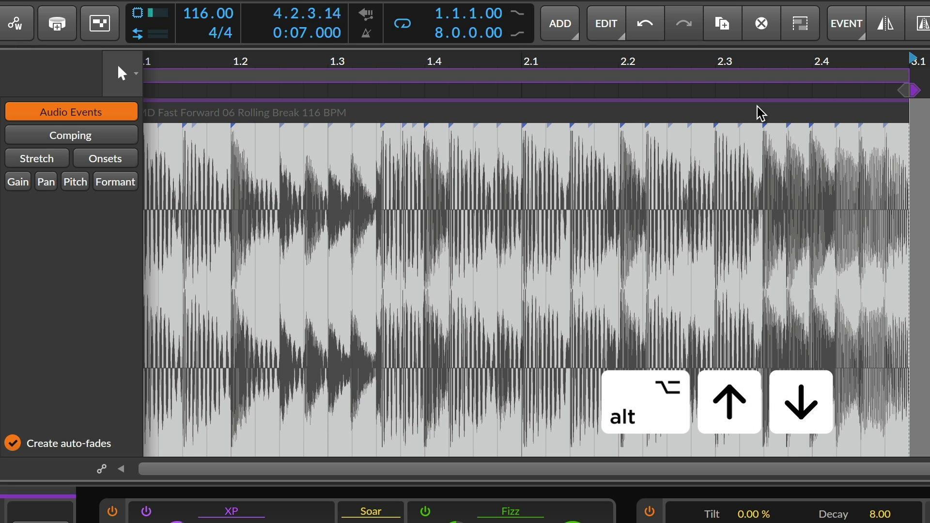
# Step: Fine-tune the event's gain down and up, then return to the arrangement
pyautogui.hotkey('shift', 'alt', 'Down')
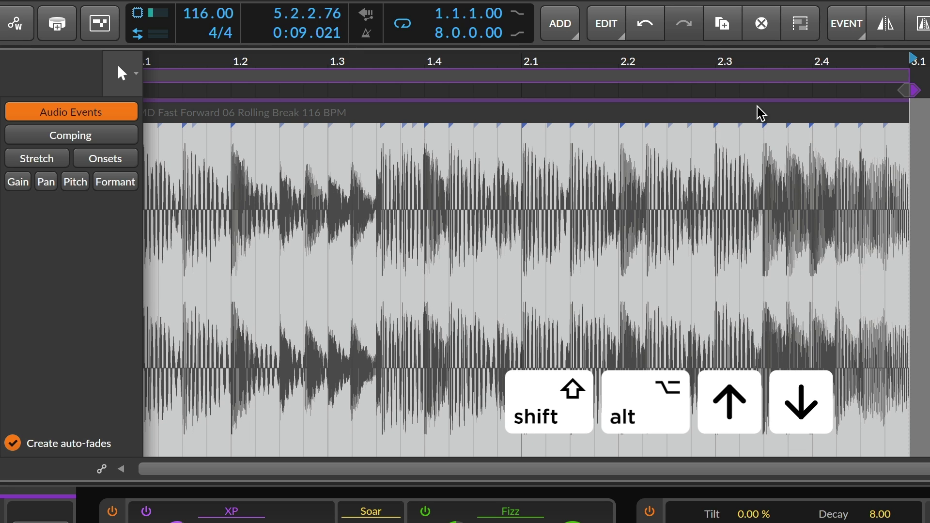
pyautogui.hotkey('shift', 'alt', 'Up')
pyautogui.hotkey('shift', 'alt', 'Up')
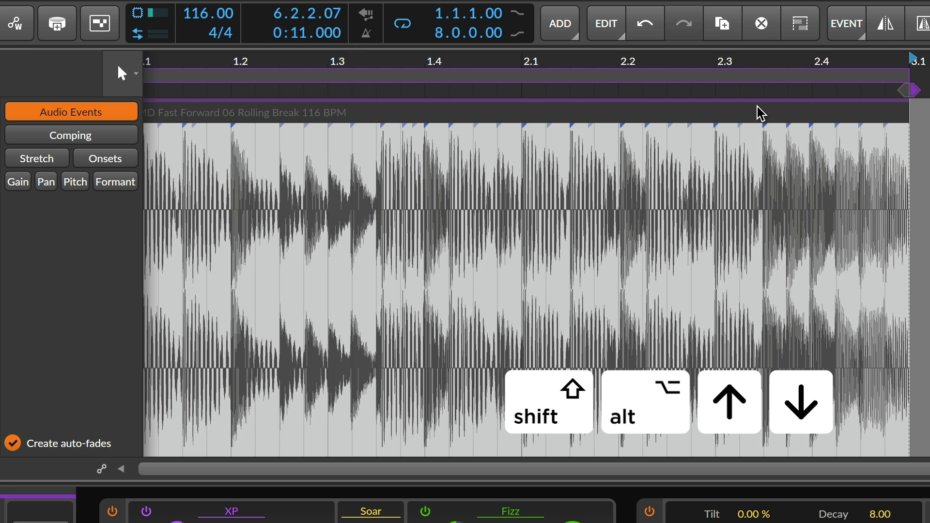
pyautogui.press('Tab')
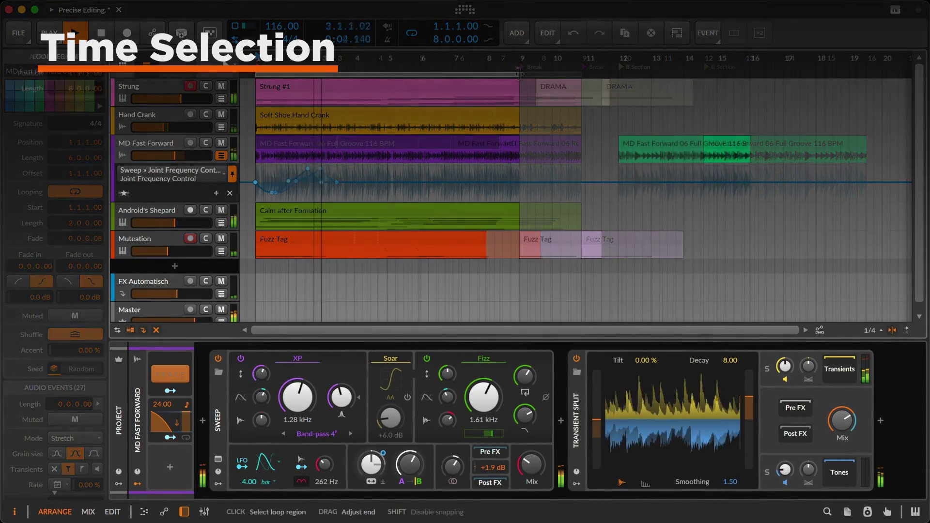
# Step: Select the loop range and add a new instrument track below Strung
pyautogui.click(500, 73)
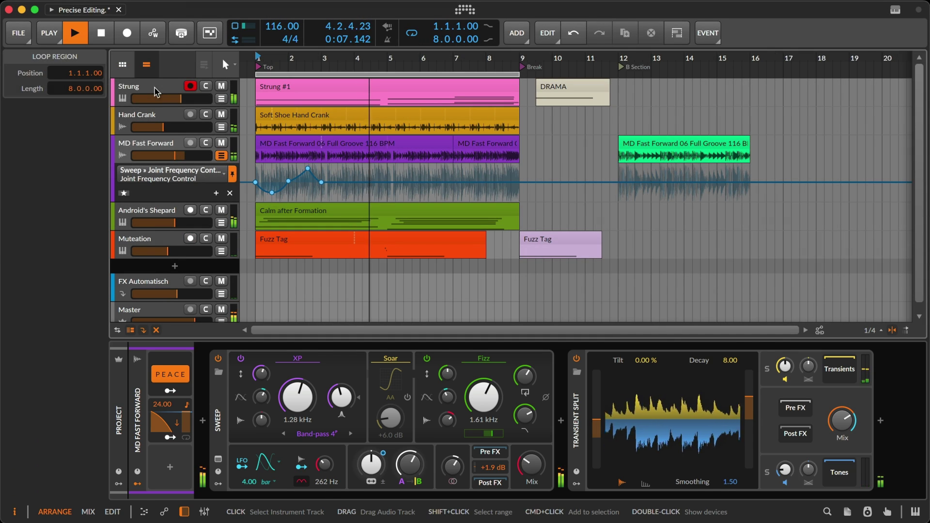
pyautogui.click(156, 89)
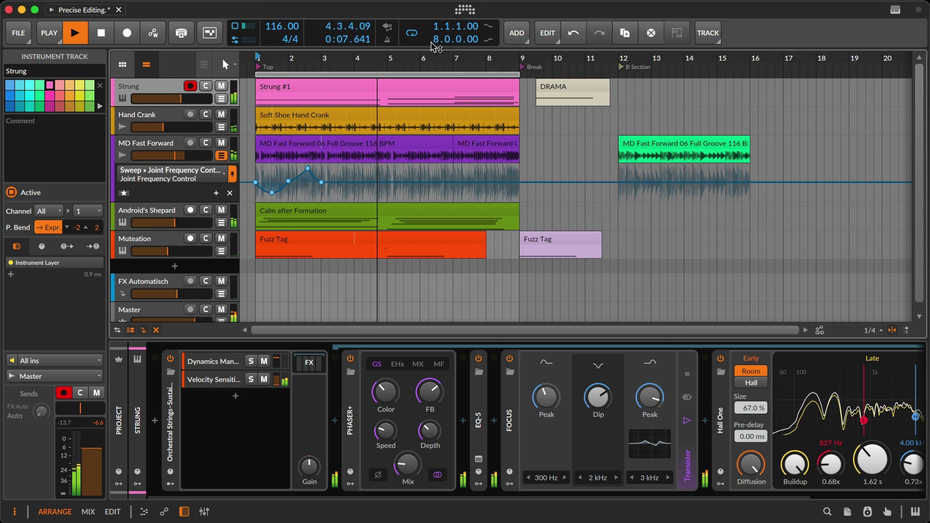
pyautogui.click(516, 32)
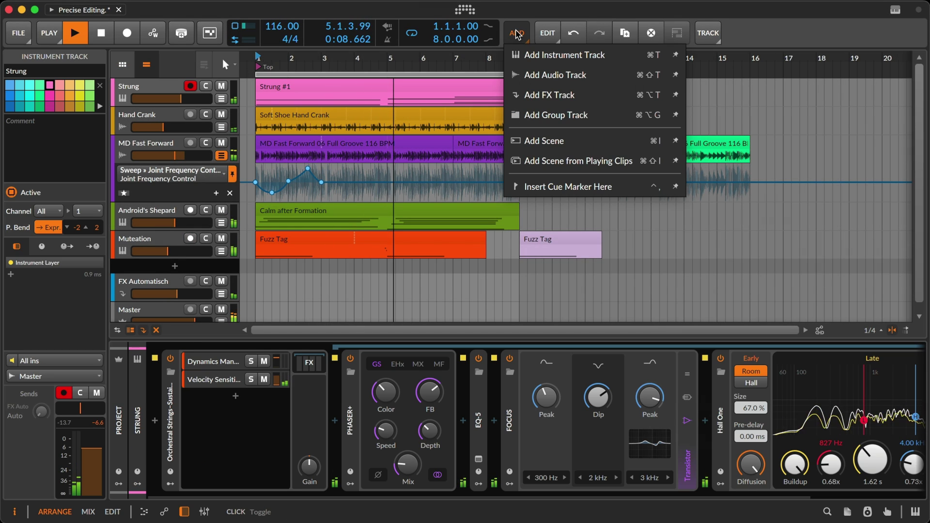
pyautogui.click(532, 55)
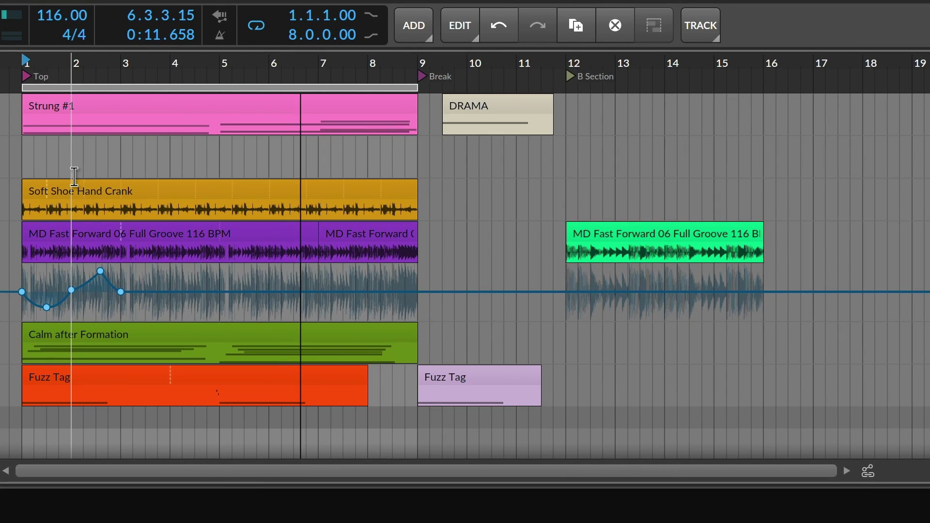
# Step: Create an empty clip, Inst 2 #1, at bar 12 on the new track
pyautogui.click(72, 157)
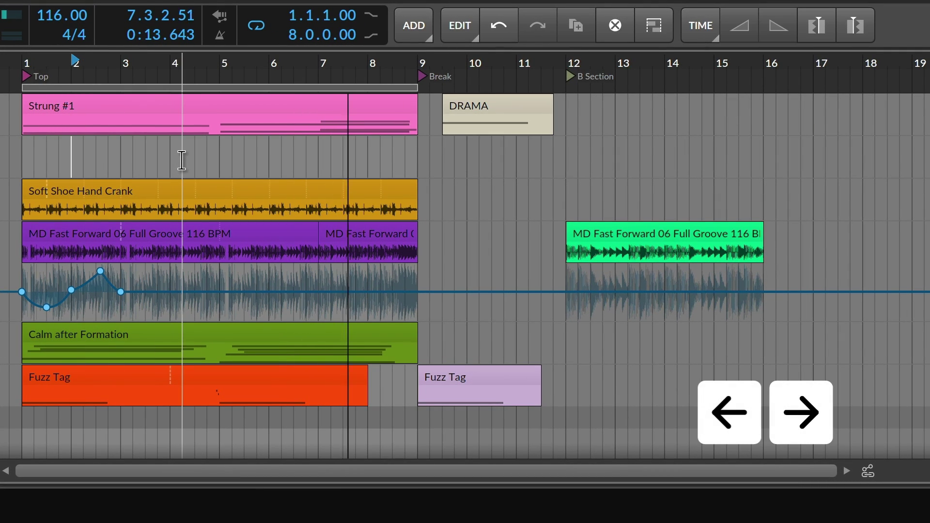
pyautogui.press('Left')
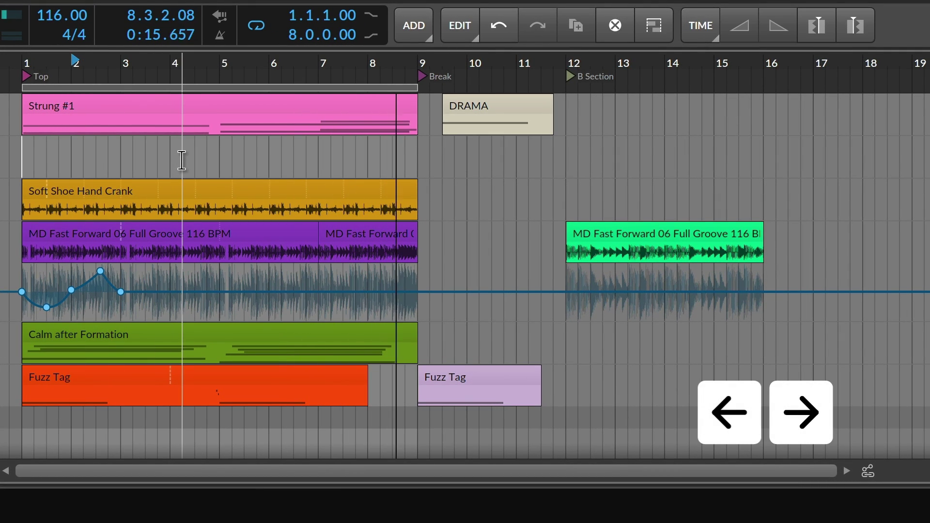
pyautogui.press('Right')
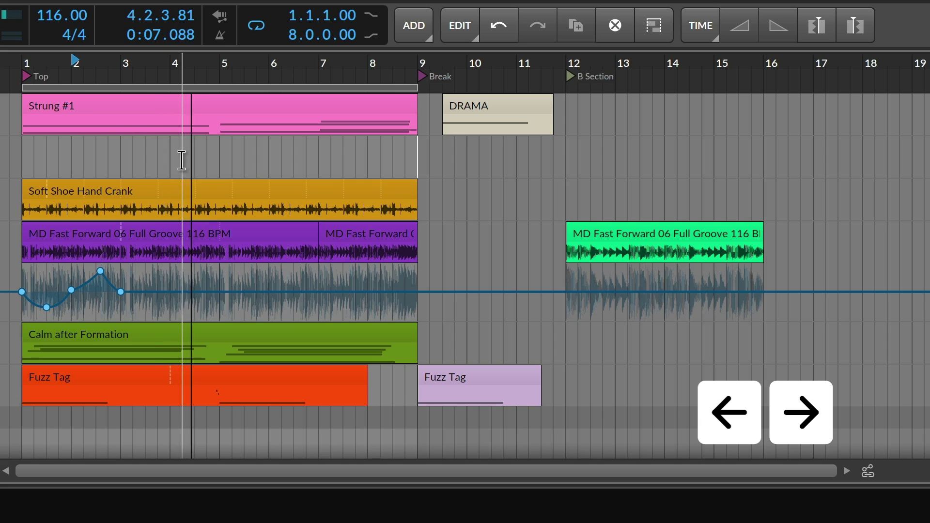
pyautogui.press('Right')
pyautogui.hotkey('ctrl', 'v')
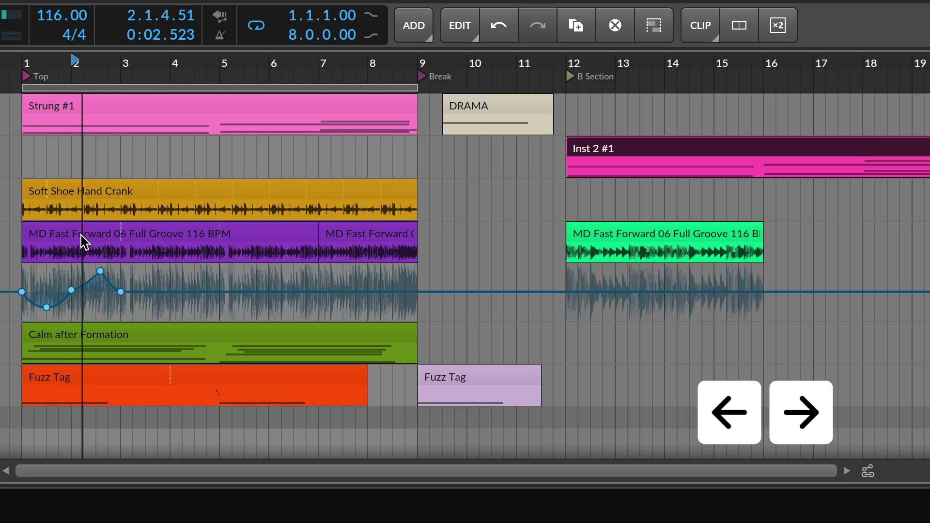
# Step: Enlarge the MD Fast Forward track, zoom the timeline, and set the play start near bar 7
pyautogui.moveTo(1, 263); pyautogui.dragTo(1, 360)
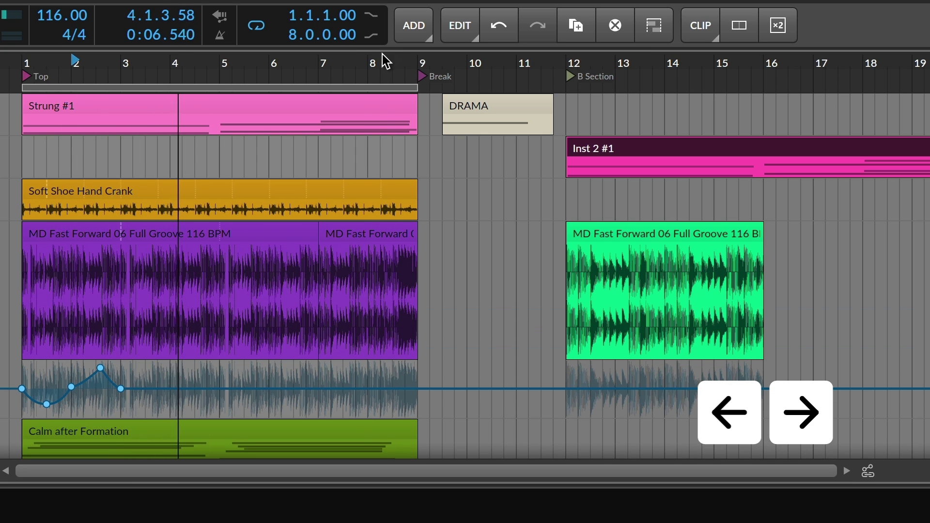
pyautogui.moveTo(382, 56); pyautogui.dragTo(736, 64)
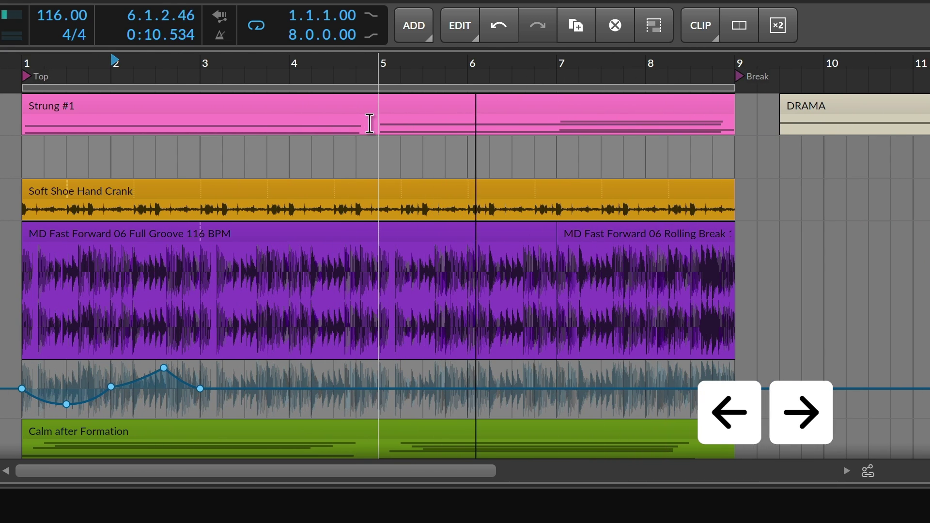
pyautogui.click(369, 123)
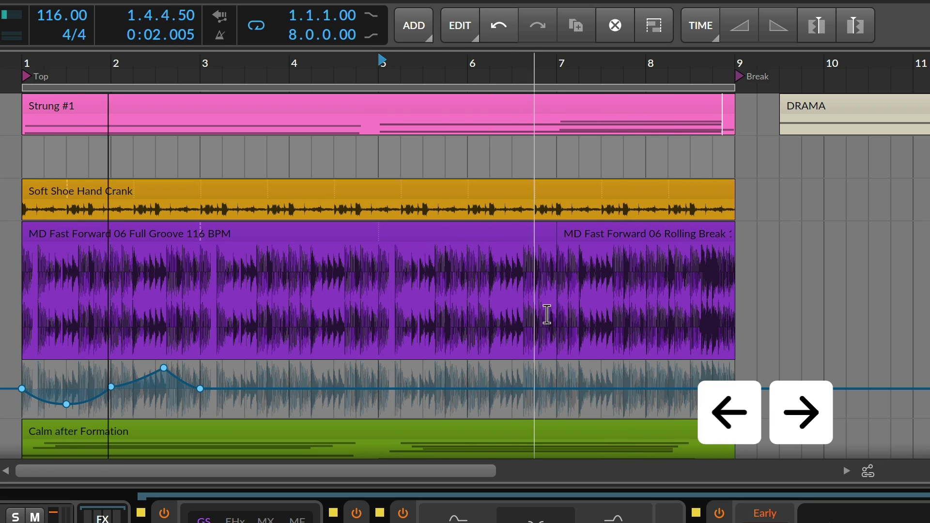
pyautogui.click(579, 314)
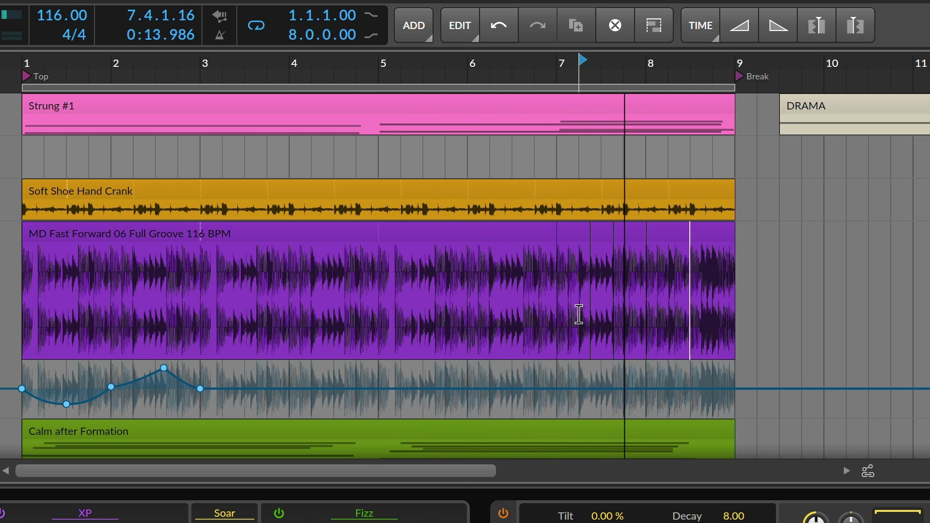
# Step: Leave only the bar-8 slice of the MD Fast Forward groove clip selected
pyautogui.click(605, 234)
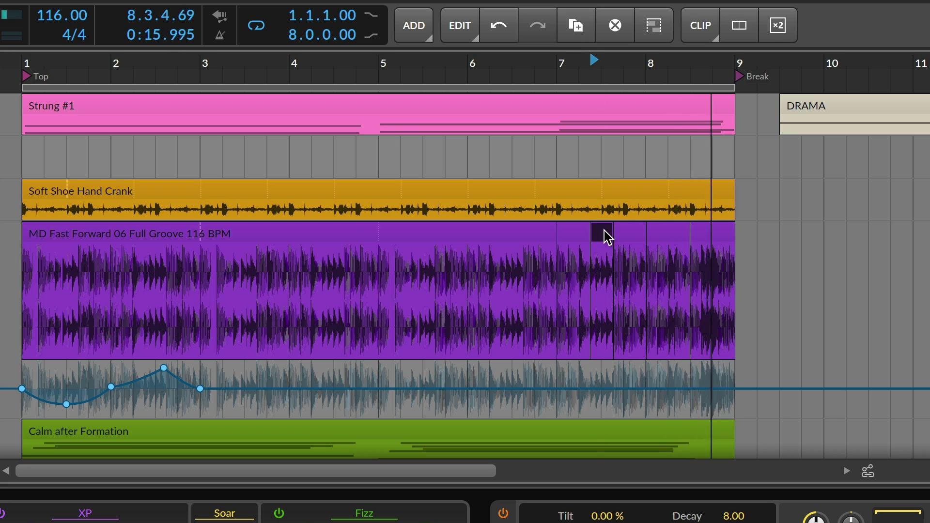
pyautogui.keyDown('ctrl'); pyautogui.click(664, 233); pyautogui.keyUp('ctrl')
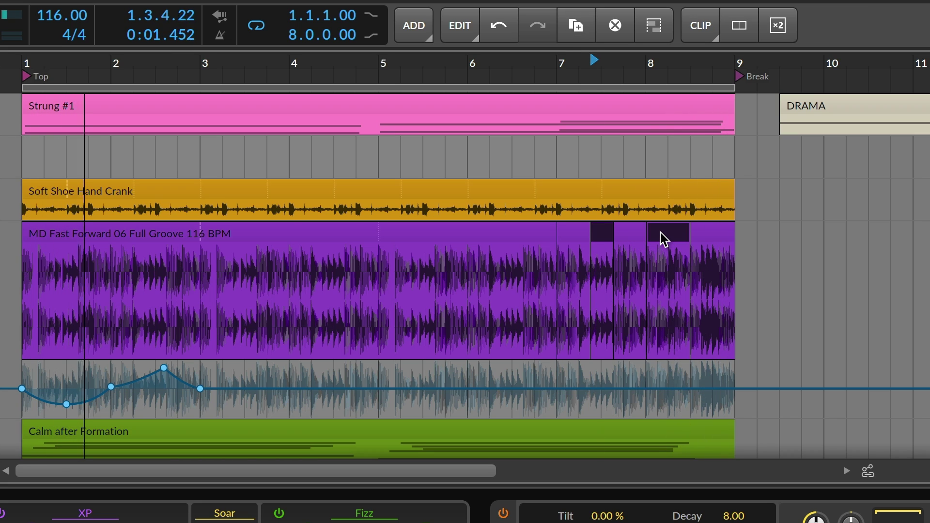
pyautogui.click(664, 240)
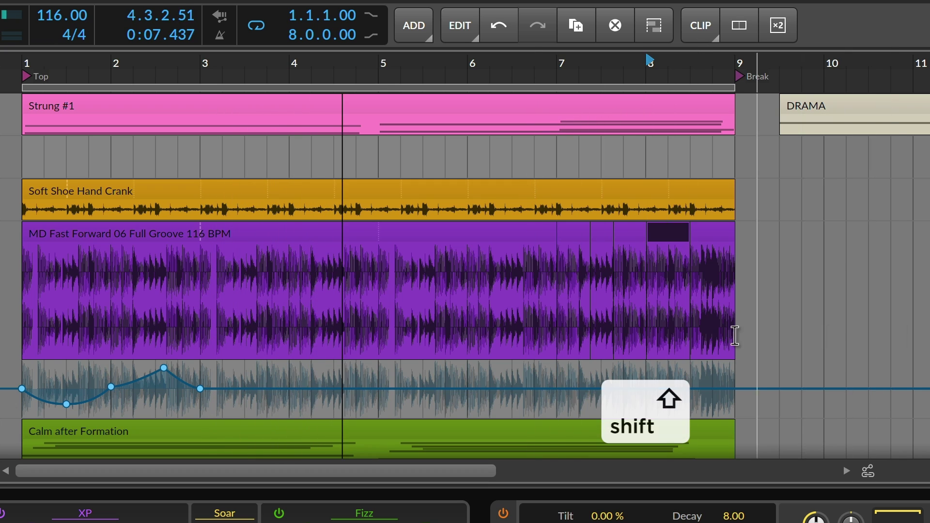
# Step: Extend a time range in the groove clip, then trim Soft Shoe Hand Crank to start at bar 2
pyautogui.click(596, 331)
pyautogui.hotkey('shift', 'Left')
pyautogui.hotkey('shift', 'Right')
pyautogui.hotkey('shift', 'Right')
pyautogui.hotkey('shift', 'Right')
pyautogui.hotkey('shift', 'Right')
pyautogui.hotkey('shift', 'Right')
pyautogui.hotkey('shift', 'Right')
pyautogui.hotkey('shift', 'Right')
pyautogui.hotkey('shift', 'Right')
pyautogui.hotkey('shift', 'Right')
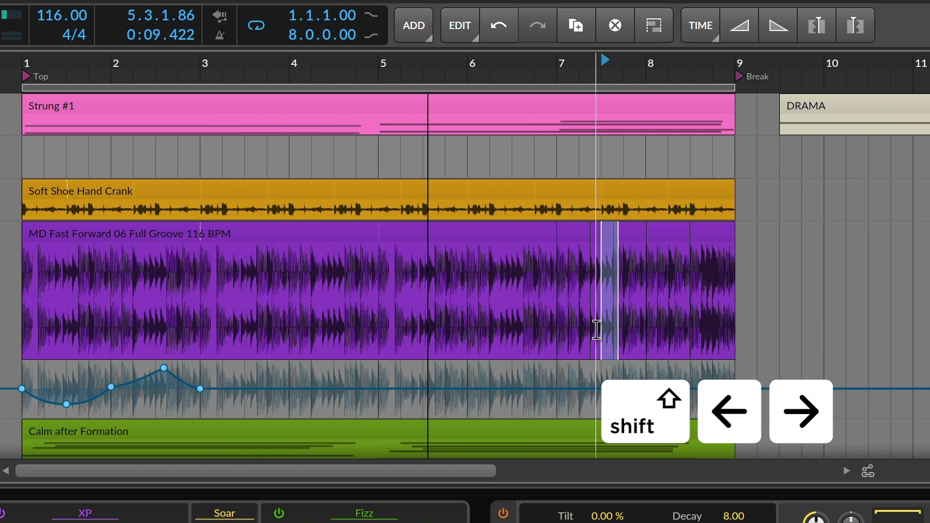
pyautogui.hotkey('shift', 'Right')
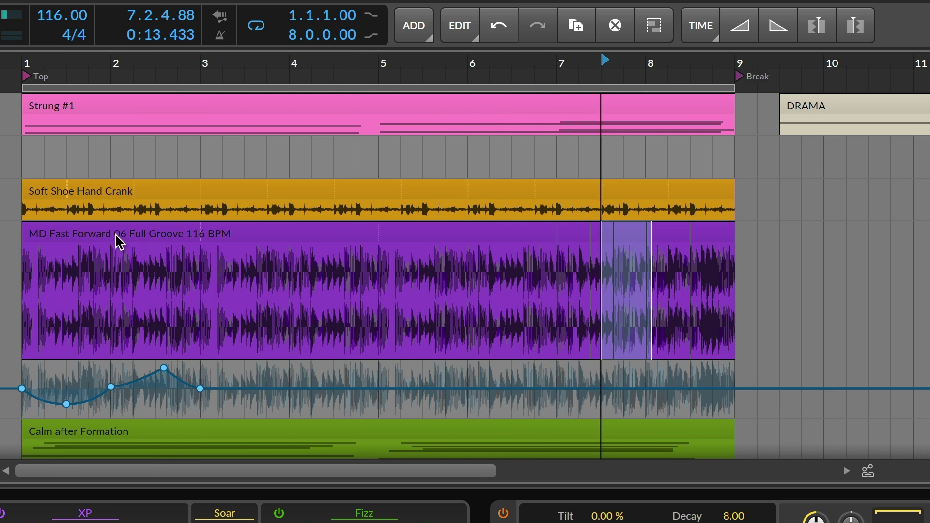
pyautogui.click(103, 212)
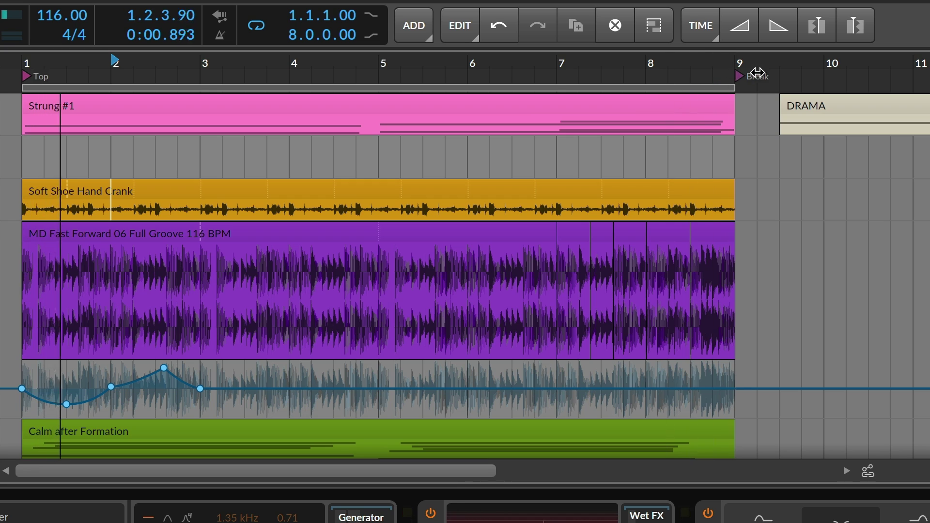
pyautogui.click(814, 40)
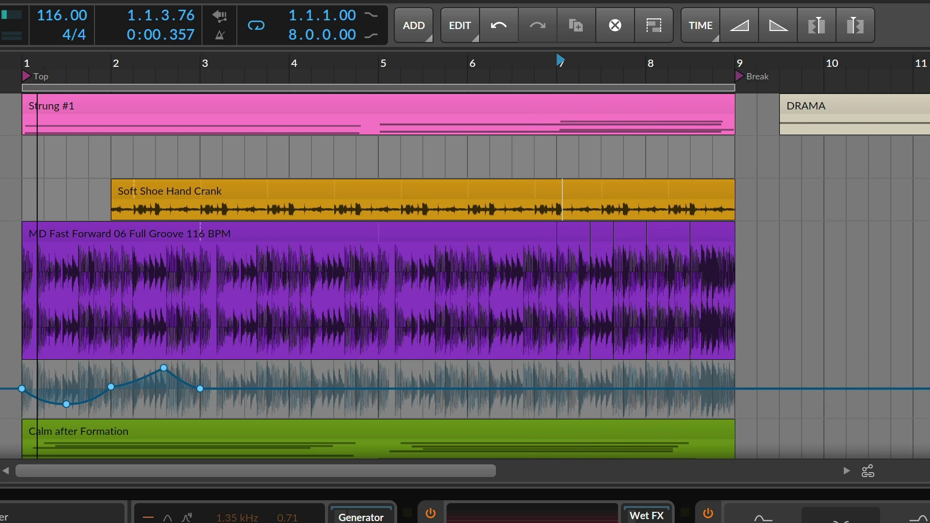
# Step: Fade out Soft Shoe Hand Crank from bar 7 and move the selection to Calm after Formation
pyautogui.click(780, 33)
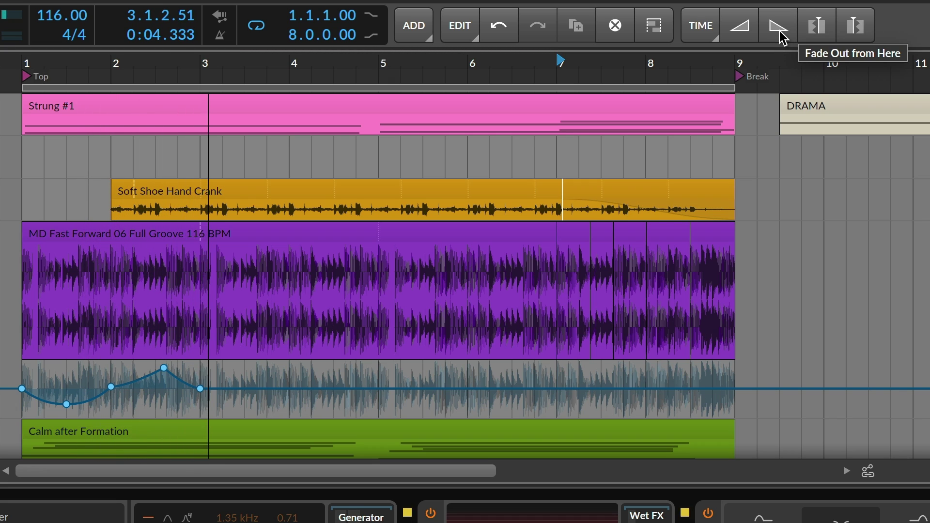
pyautogui.press('Up')
pyautogui.press('Down')
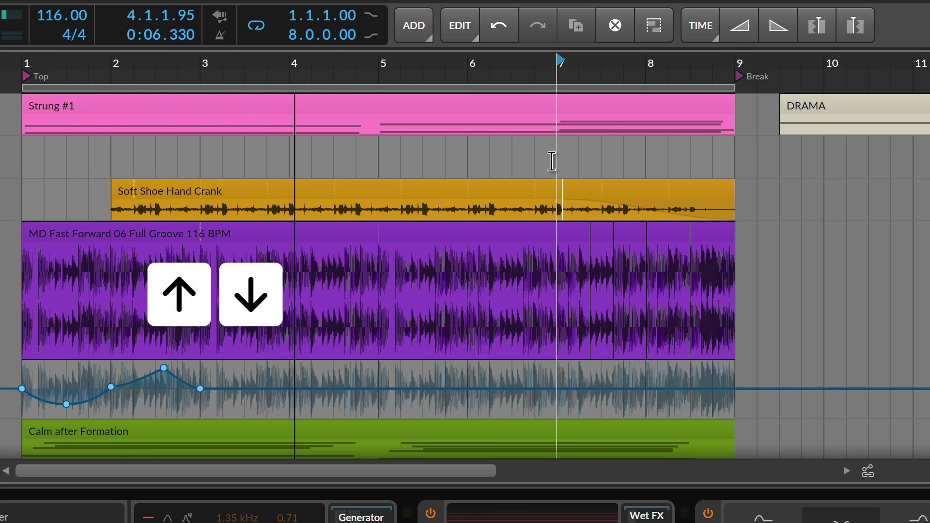
pyautogui.press('Left')
pyautogui.press('Right')
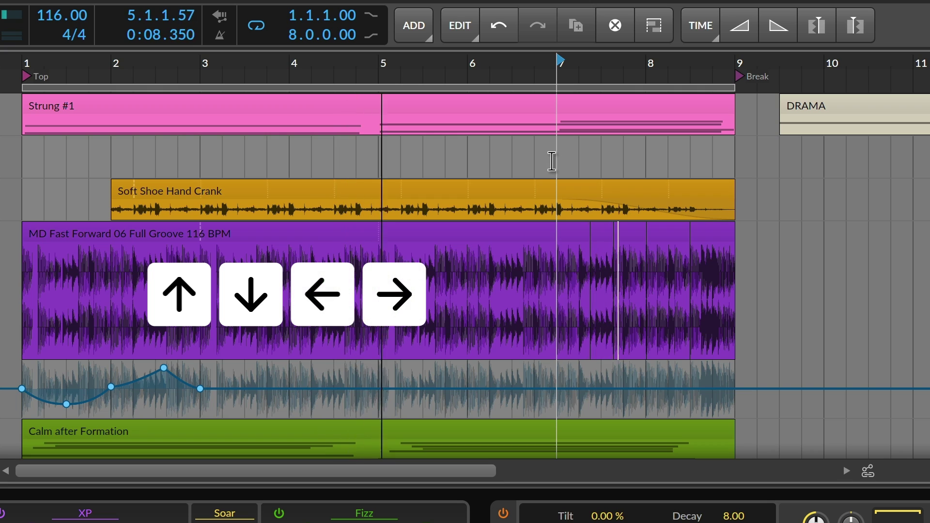
pyautogui.press('Down')
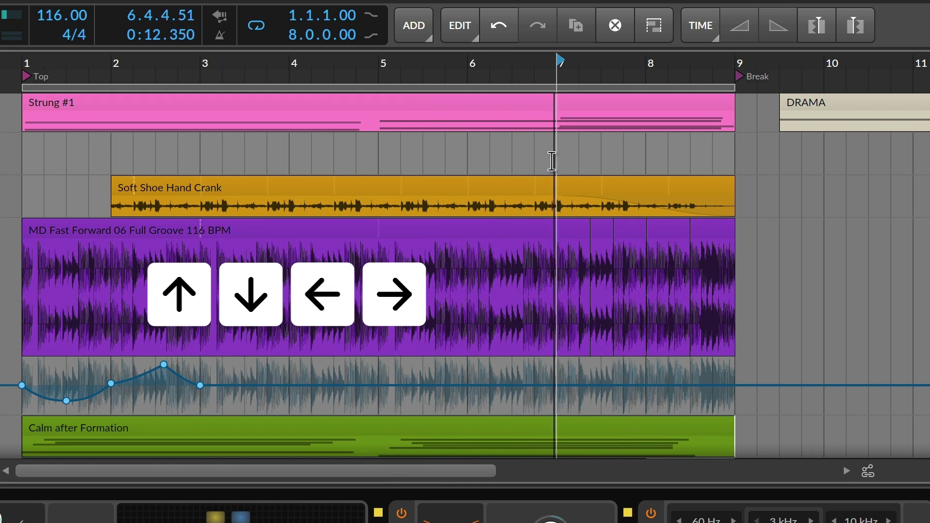
# Step: Trim the Soft Shoe, MD Fast Forward and Calm after Formation clips to end just before bar 9
pyautogui.hotkey('shift', 'Left')
pyautogui.hotkey('shift', 'Right')
pyautogui.hotkey('shift', 'Right')
pyautogui.hotkey('shift', 'Up')
pyautogui.hotkey('shift', 'Up')
pyautogui.hotkey('shift', 'Up')
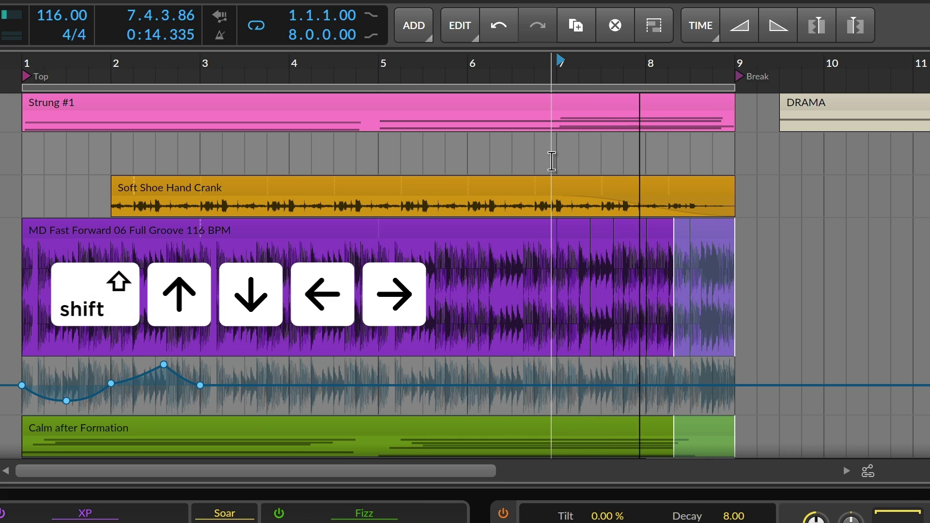
pyautogui.hotkey('shift', 'Up')
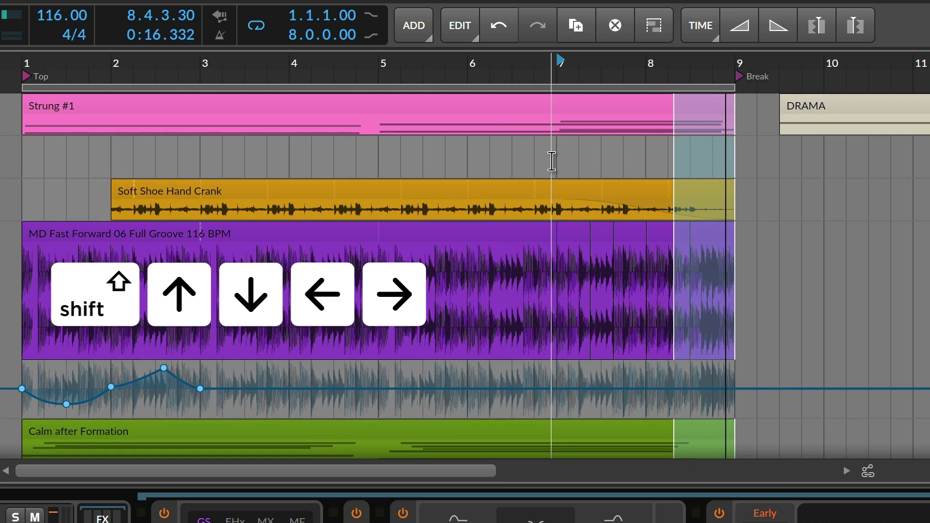
pyautogui.press('Right')
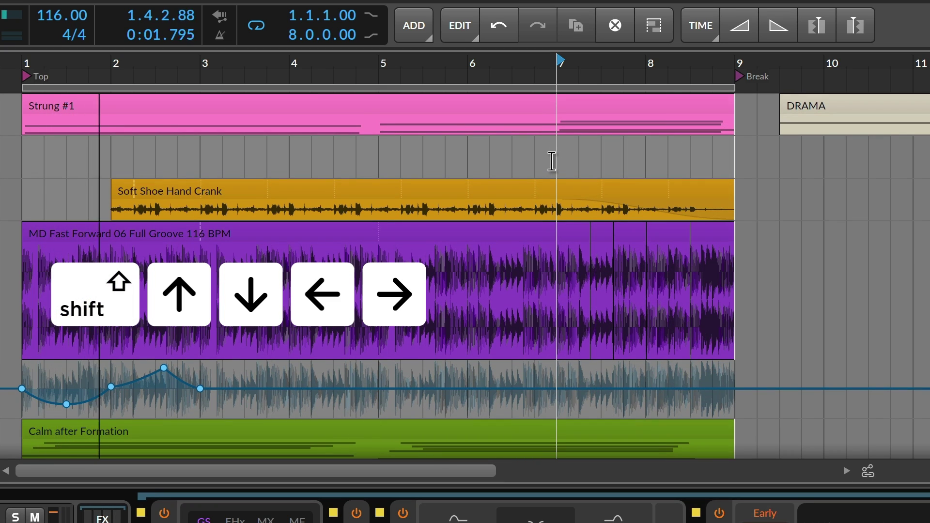
pyautogui.press('Left')
pyautogui.press('Left')
pyautogui.press('Left')
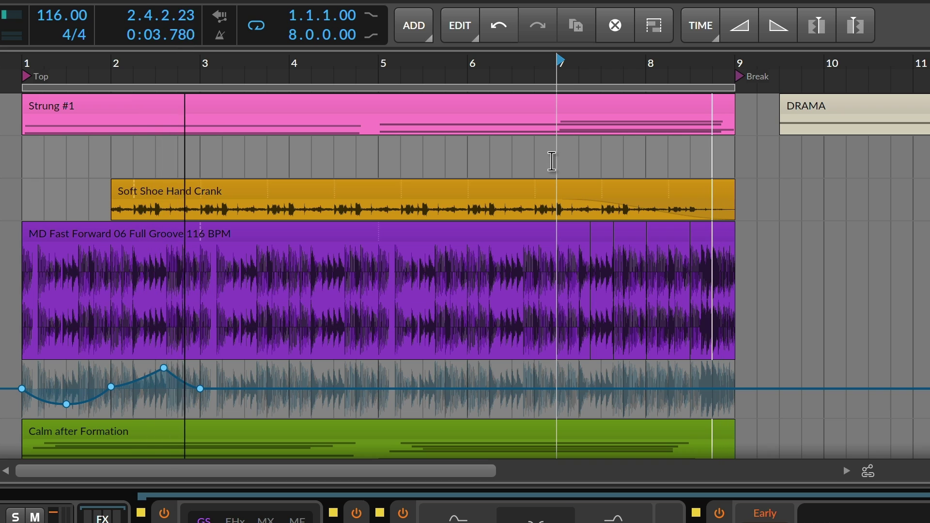
pyautogui.hotkey('shift', 'Down')
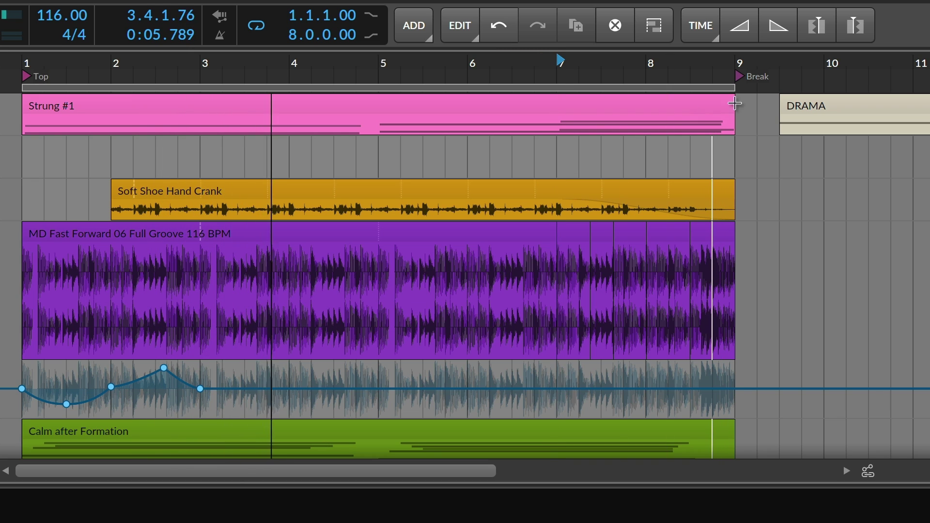
pyautogui.click(852, 35)
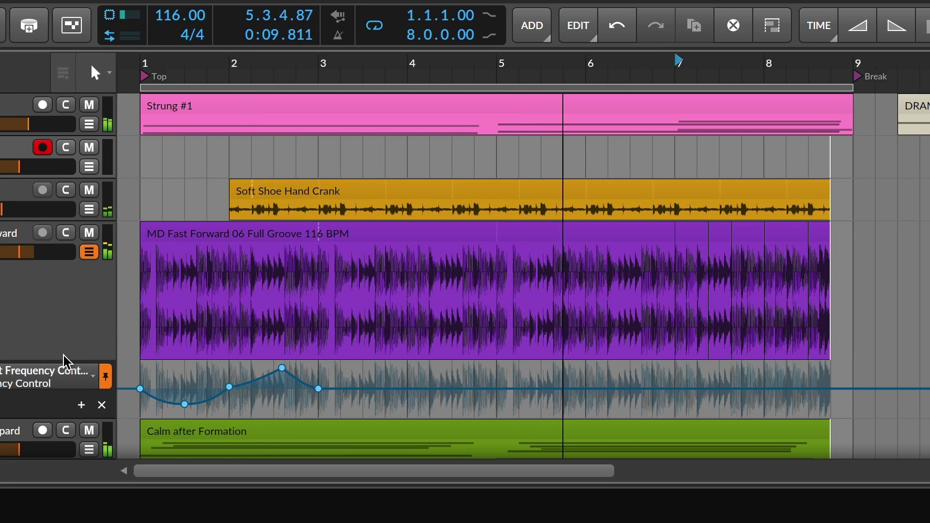
# Step: Shorten the groove track so Fuzz Tag becomes visible
pyautogui.moveTo(65, 359); pyautogui.dragTo(78, 282)
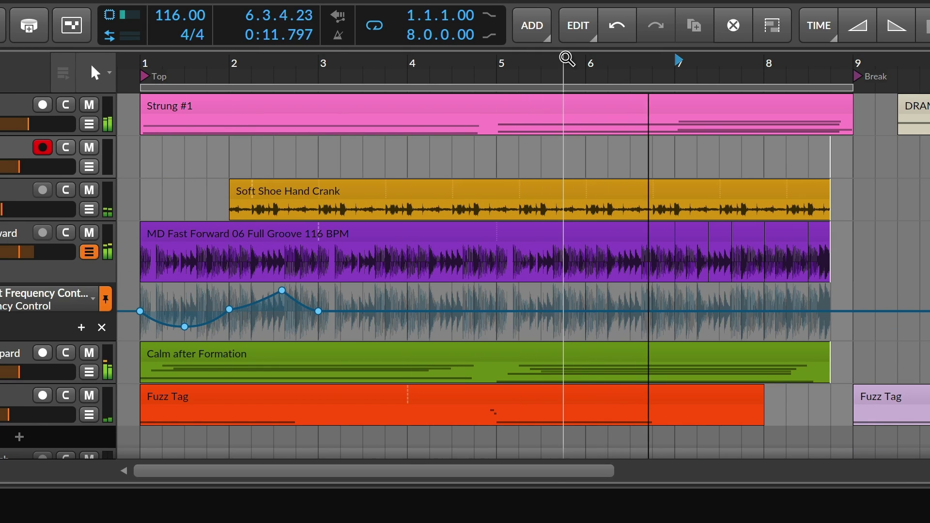
pyautogui.click(574, 38)
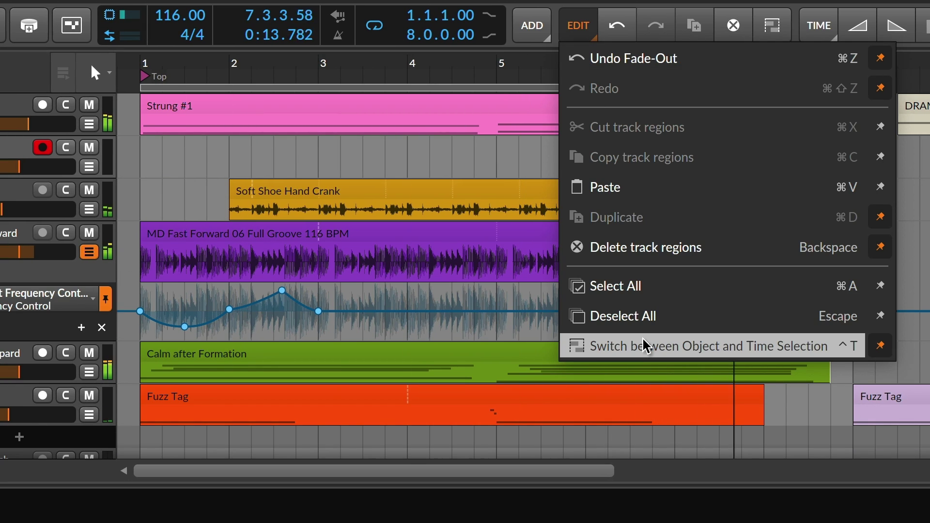
pyautogui.click(249, 362)
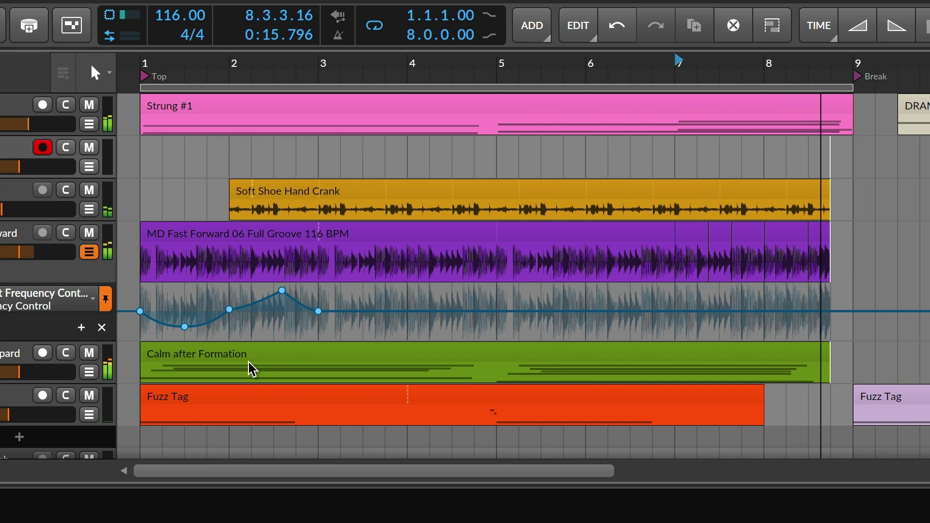
# Step: Nudge the middle Joint Frequency Control automation points and select all five points
pyautogui.click(140, 311)
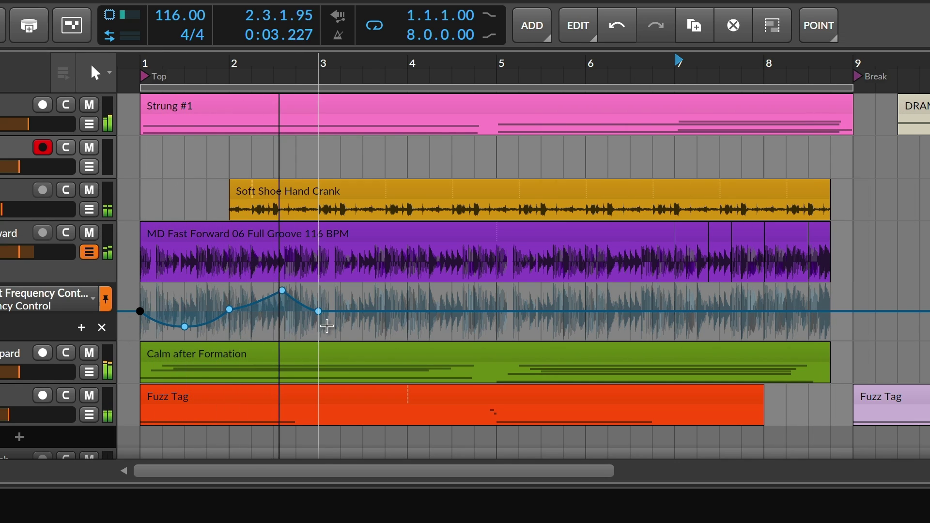
pyautogui.press('Right')
pyautogui.press('Right')
pyautogui.hotkey('alt', 'shift', 'Right')
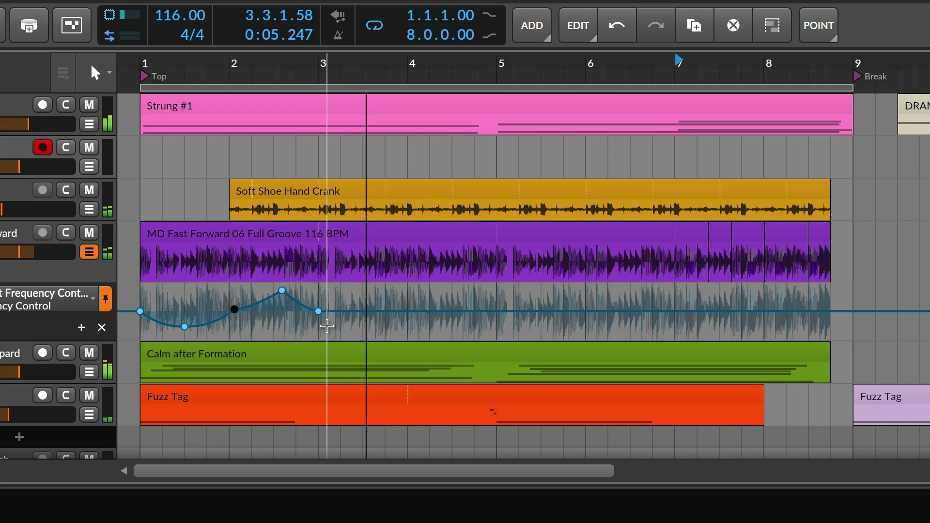
pyautogui.press('Right')
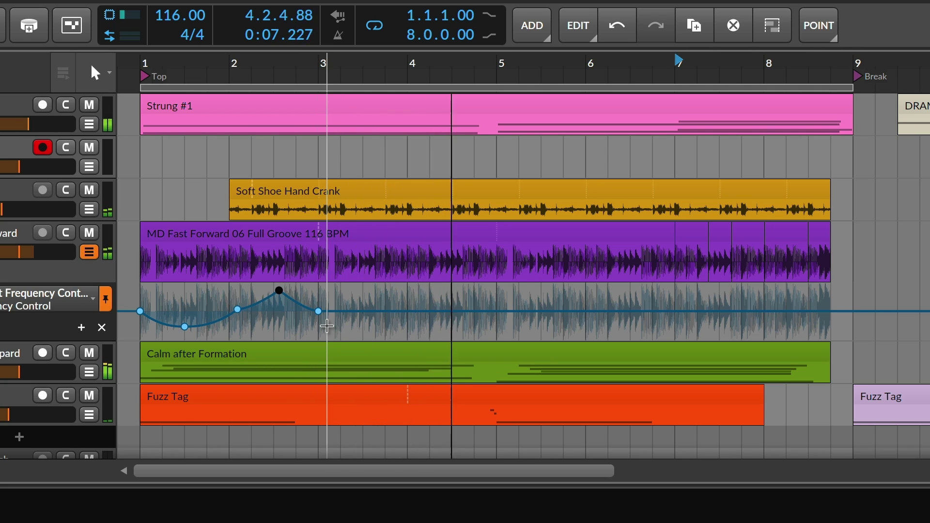
pyautogui.hotkey('alt', 'shift', 'Left')
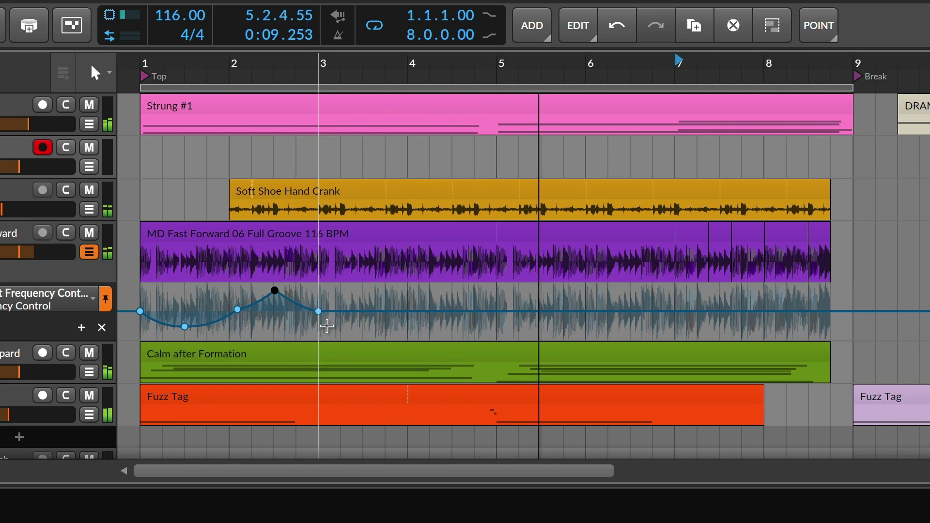
pyautogui.hotkey('alt', 'Down')
pyautogui.press('Right')
pyautogui.hotkey('shift', 'Left')
pyautogui.hotkey('shift', 'Left')
pyautogui.hotkey('shift', 'Left')
pyautogui.hotkey('shift', 'Left')
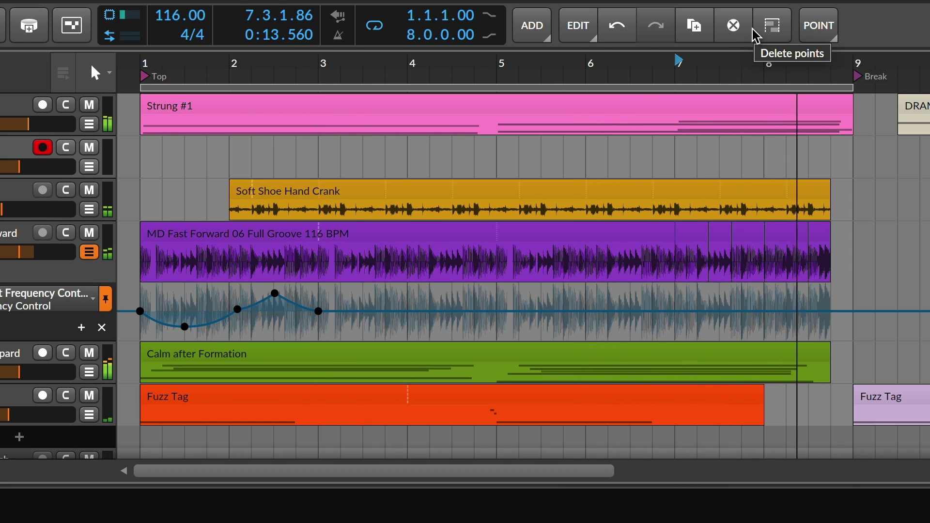
# Step: Stretch the automation from bars 1–3 to bars 1–5 and duplicate it into bars 5–9
pyautogui.click(772, 25)
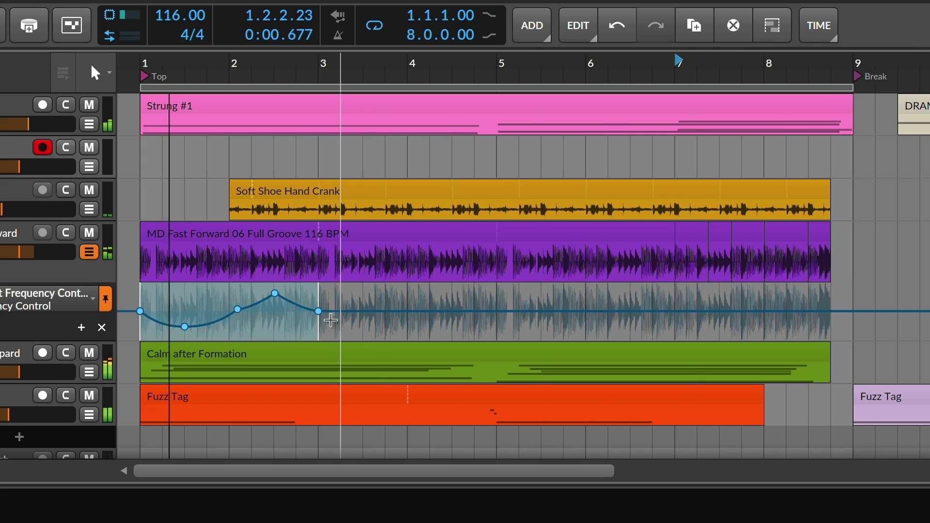
pyautogui.moveTo(318, 321); pyautogui.dragTo(498, 330)
pyautogui.hotkey('ctrl', 'd')
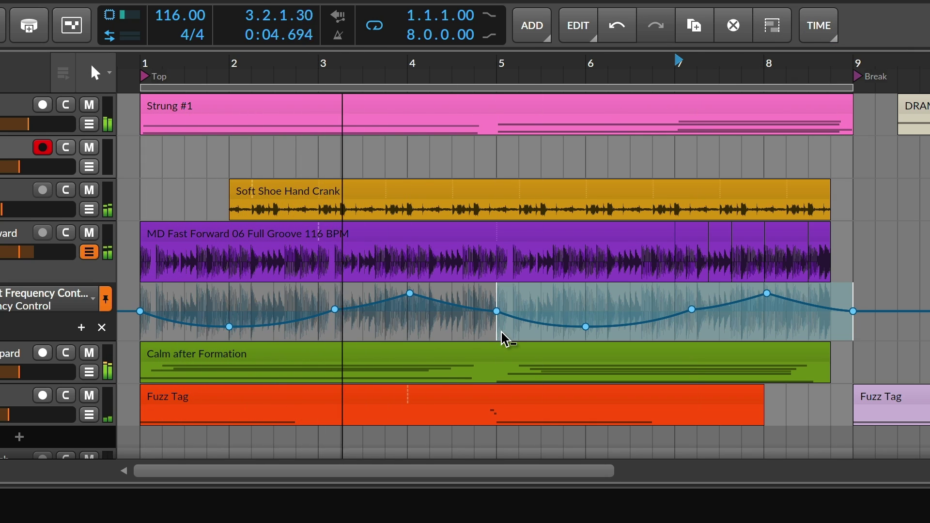